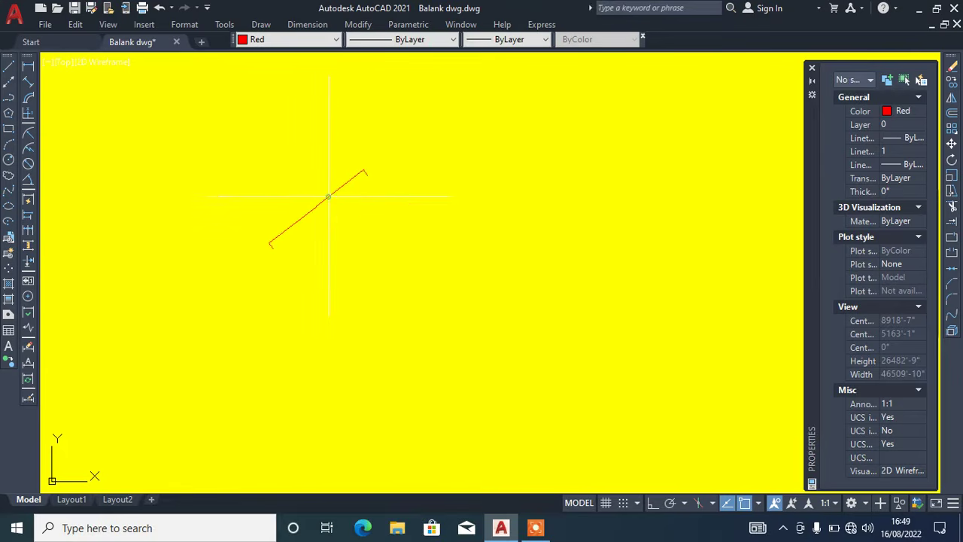
- Erase the existing red aligned dimension from the drawing
{"action": "scroll", "coordinate": [318, 204], "scroll_direction": "up", "scroll_amount": 7}
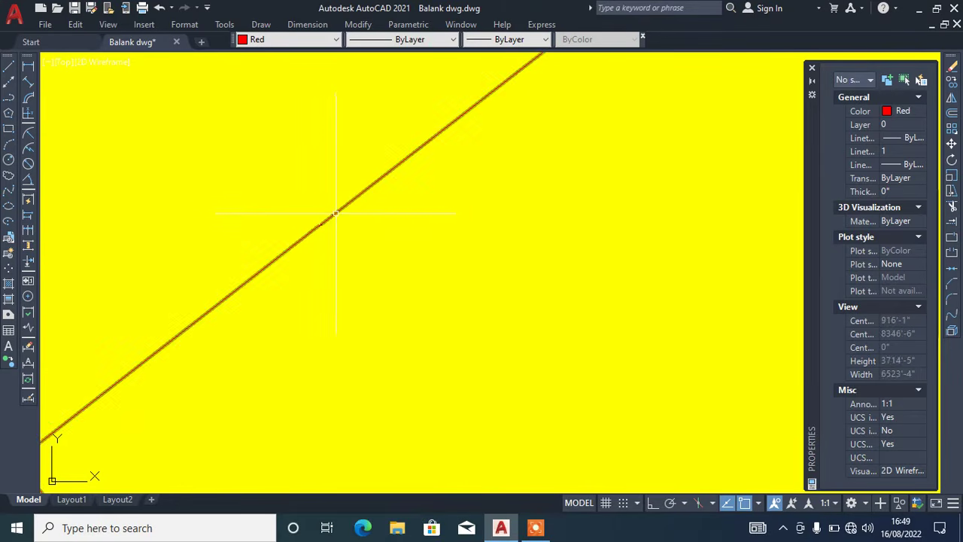
{"action": "left_click", "coordinate": [335, 213]}
{"action": "right_click", "coordinate": [346, 225]}
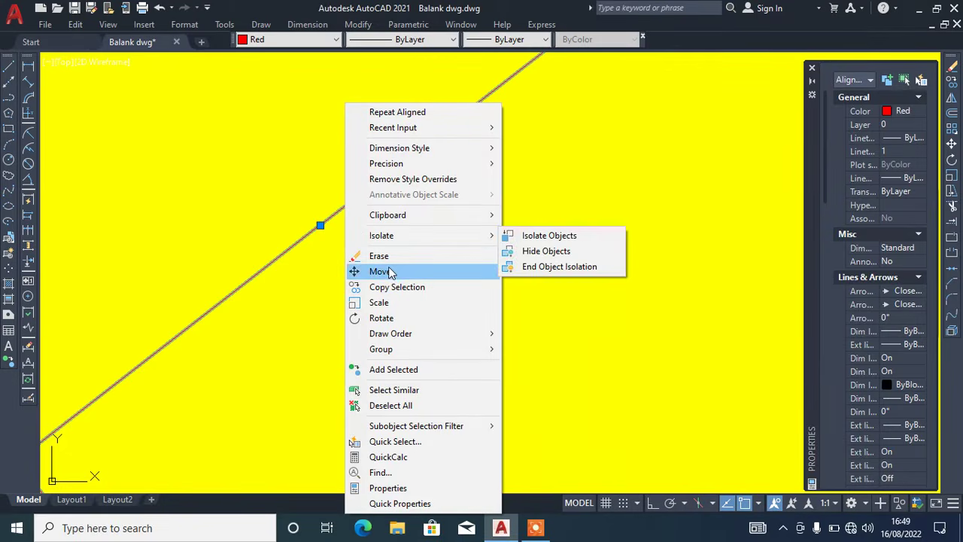
{"action": "left_click", "coordinate": [384, 254]}
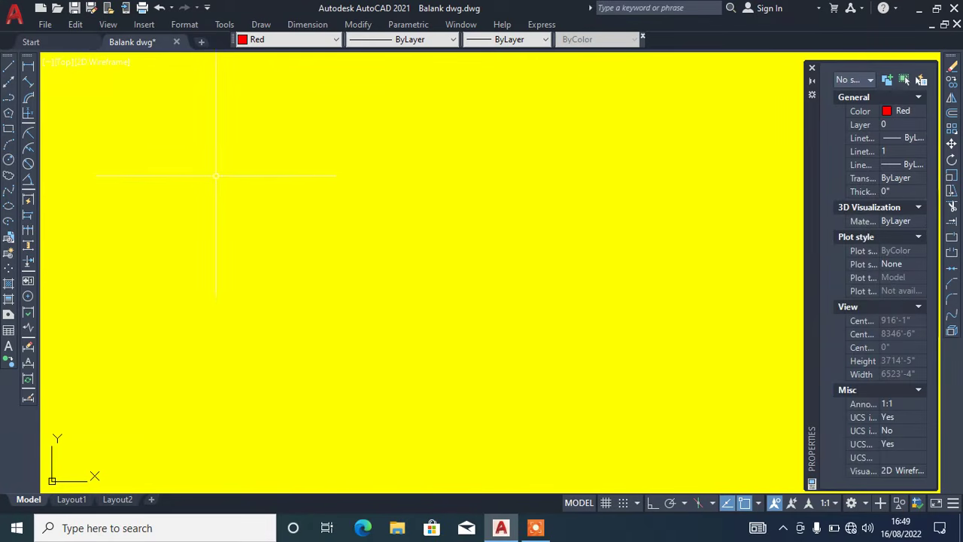
- Choose the image 287-1 from D:\Map1\MAP ALL\CS MAP ALL as a raster image reference
{"action": "left_click", "coordinate": [144, 25]}
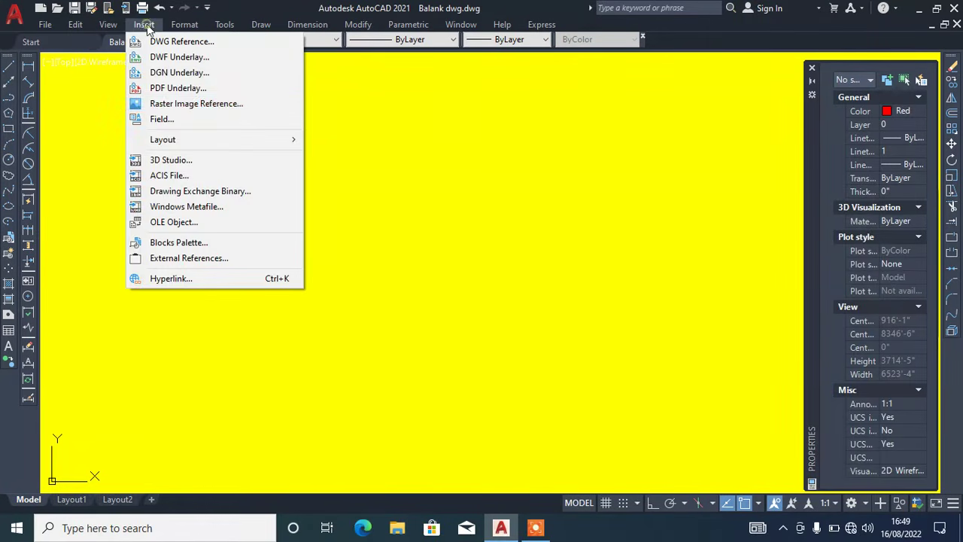
{"action": "left_click", "coordinate": [177, 107]}
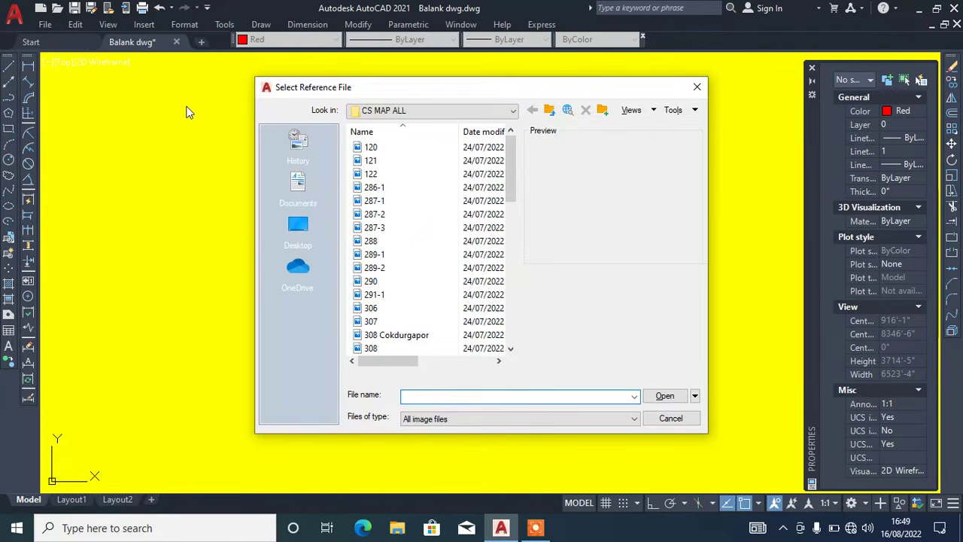
{"action": "left_click", "coordinate": [423, 113]}
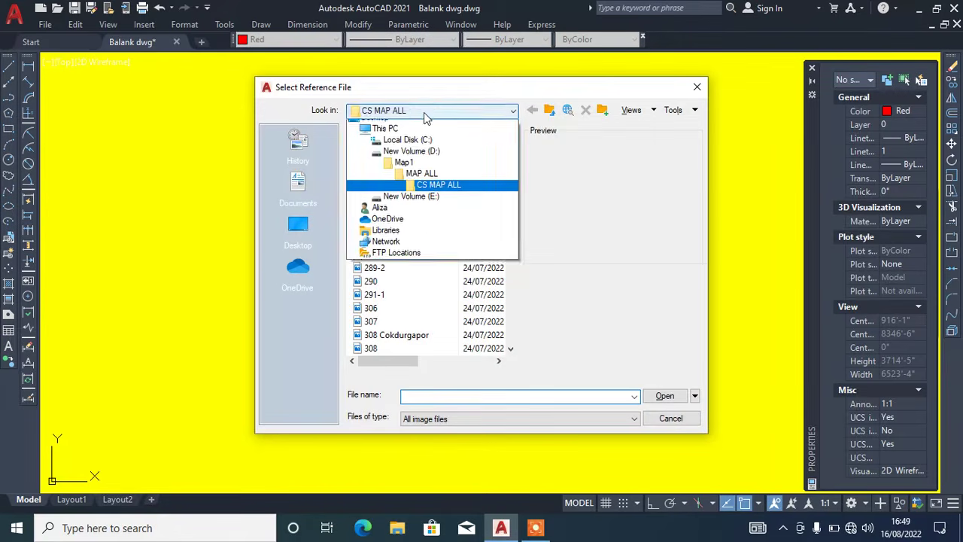
{"action": "left_click", "coordinate": [421, 159]}
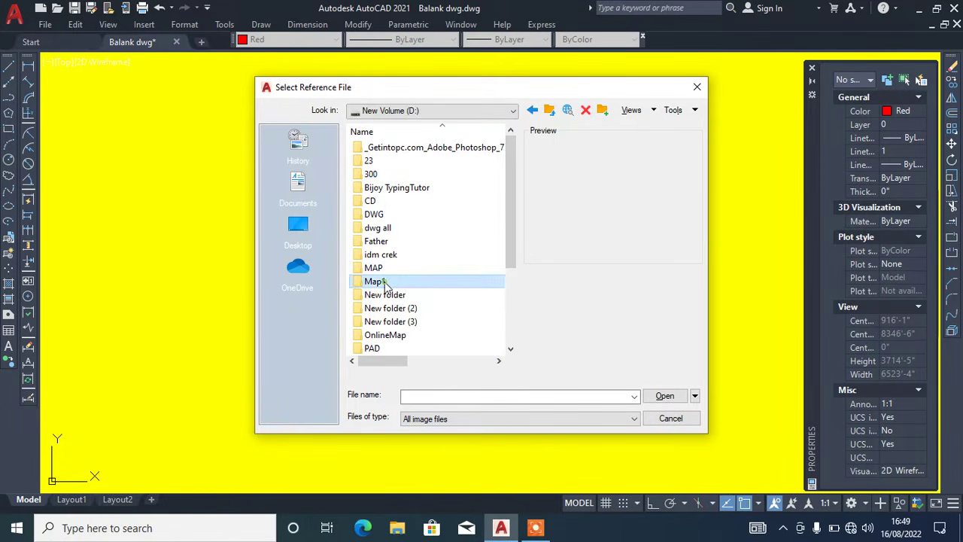
{"action": "double_click", "coordinate": [372, 281]}
{"action": "double_click", "coordinate": [391, 216]}
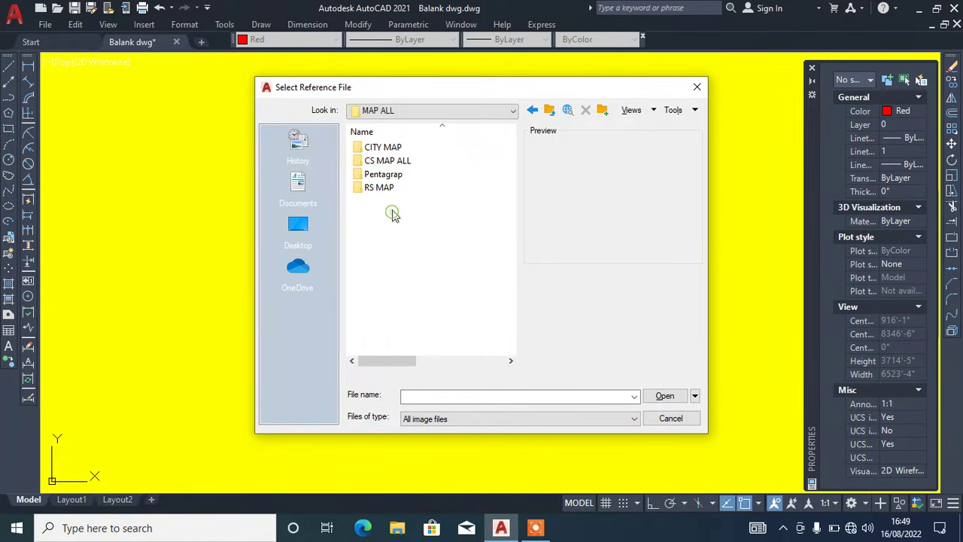
{"action": "double_click", "coordinate": [387, 161]}
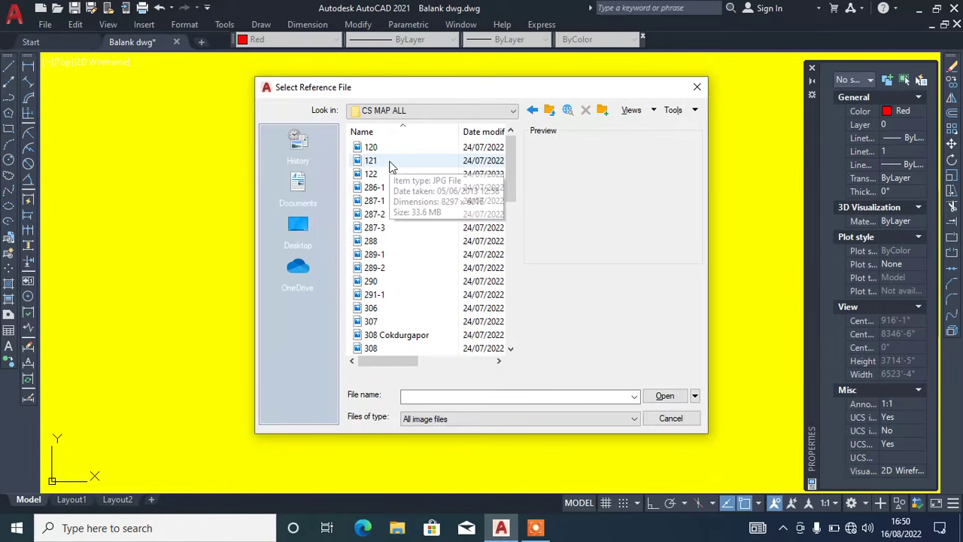
{"action": "left_click", "coordinate": [378, 202]}
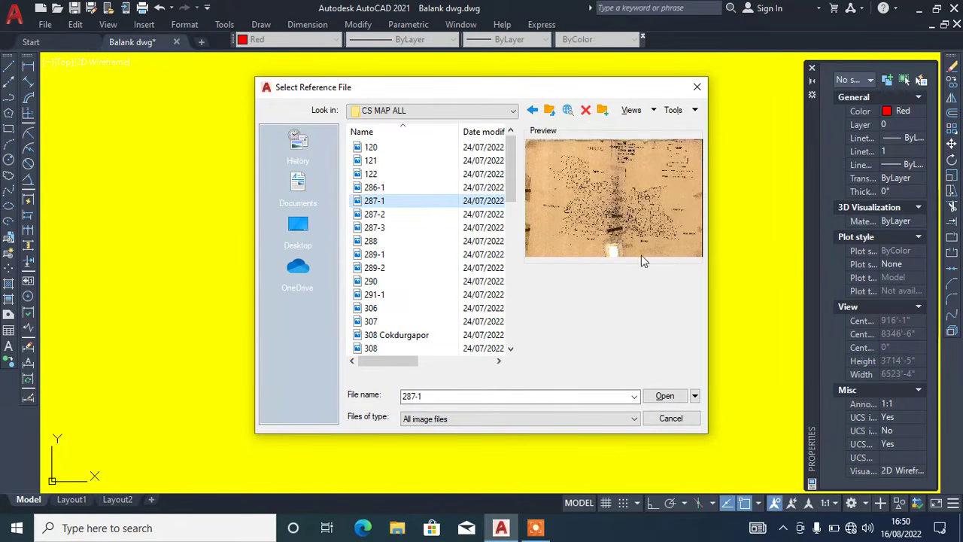
{"action": "left_click", "coordinate": [665, 397]}
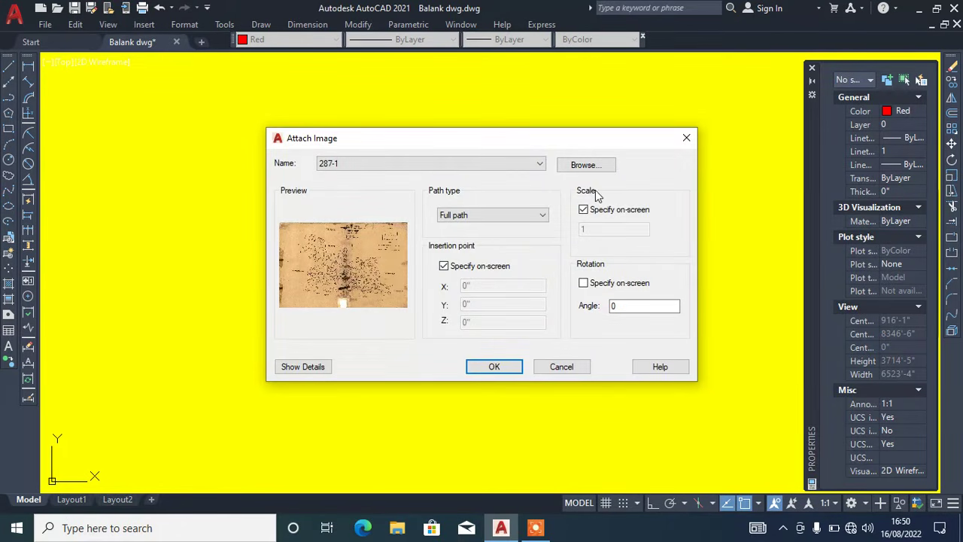
- Attach the map image at a fixed scale of 3960 and place it in the empty drawing area
{"action": "left_click", "coordinate": [584, 213]}
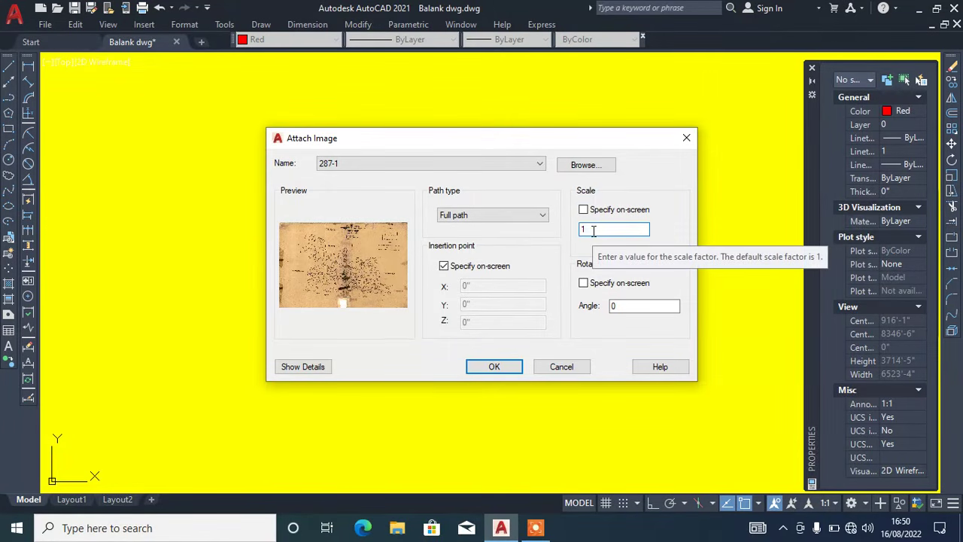
{"action": "key", "text": "BackSpace"}
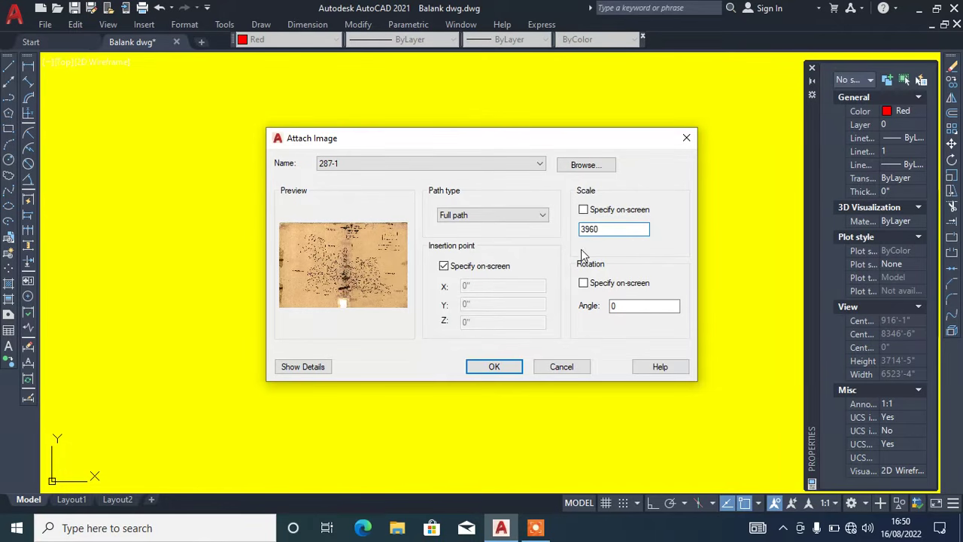
{"action": "left_click", "coordinate": [493, 367]}
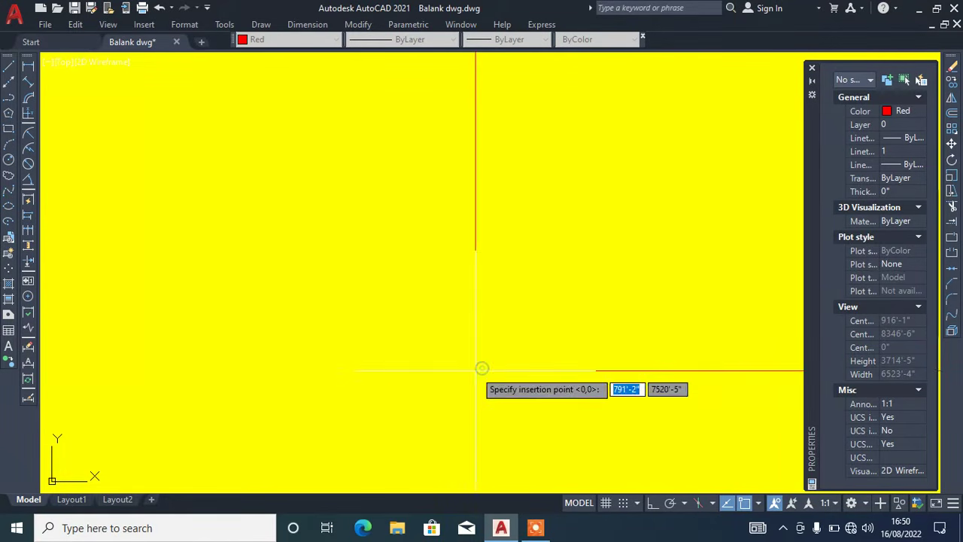
{"action": "left_click", "coordinate": [197, 396]}
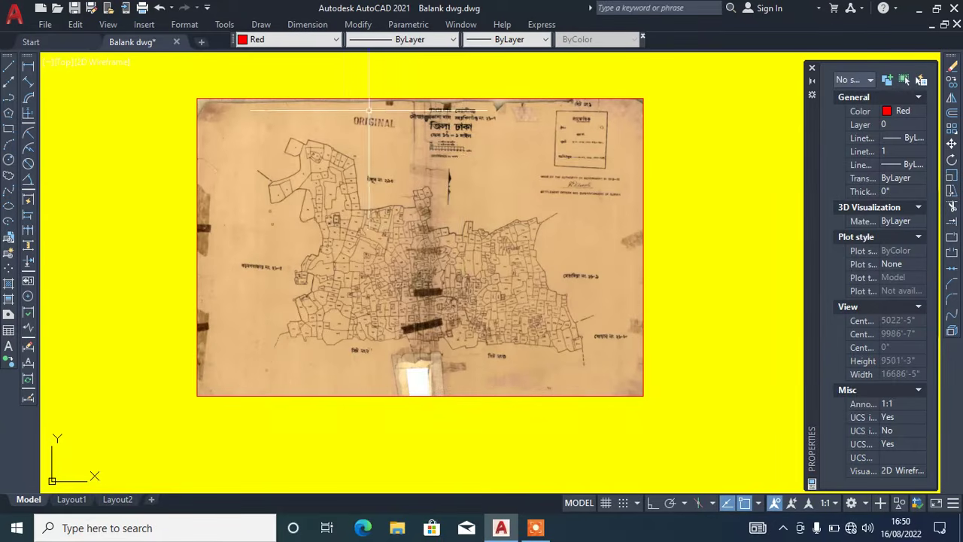
- Examine the map's printed title, scale statement and graphic scale bar
{"action": "left_click", "coordinate": [366, 111]}
{"action": "scroll", "coordinate": [366, 110], "scroll_direction": "down", "scroll_amount": 2}
{"action": "scroll", "coordinate": [508, 150], "scroll_direction": "up", "scroll_amount": 5}
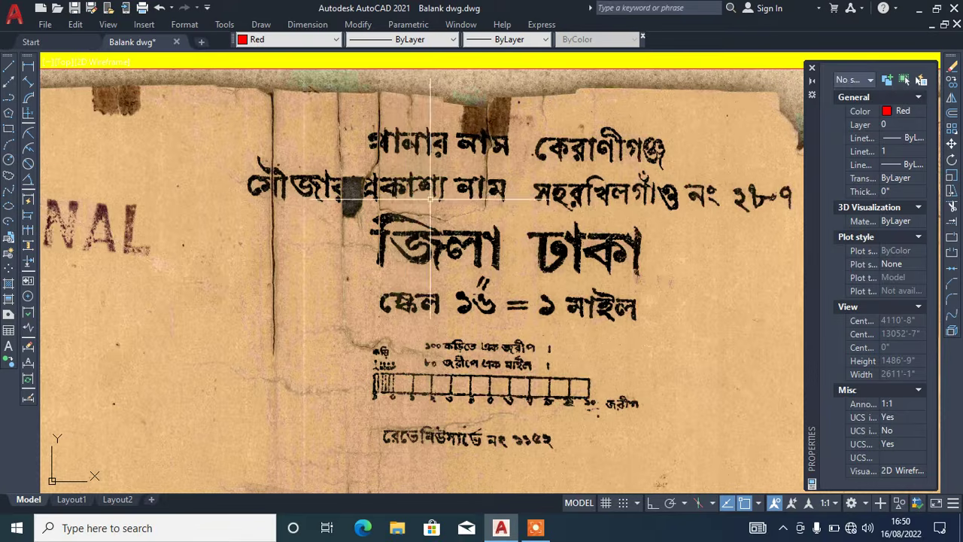
{"action": "scroll", "coordinate": [426, 203], "scroll_direction": "down", "scroll_amount": 1}
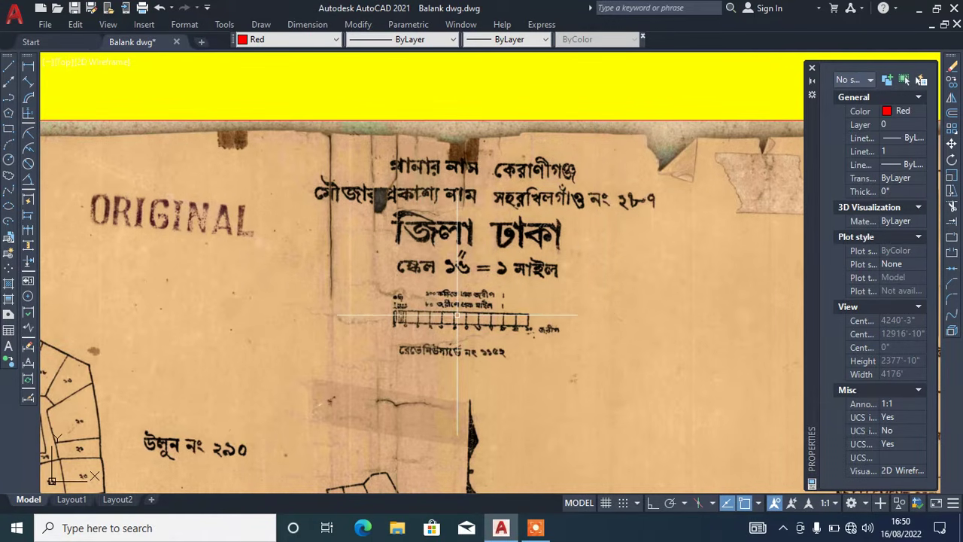
{"action": "scroll", "coordinate": [310, 228], "scroll_direction": "down", "scroll_amount": 2}
{"action": "scroll", "coordinate": [353, 306], "scroll_direction": "up", "scroll_amount": 4}
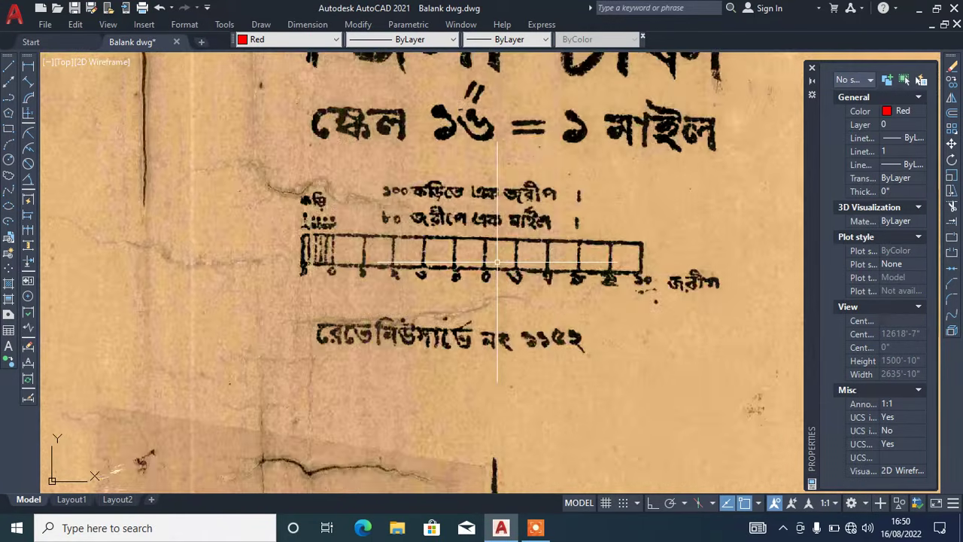
{"action": "scroll", "coordinate": [609, 249], "scroll_direction": "up", "scroll_amount": 2}
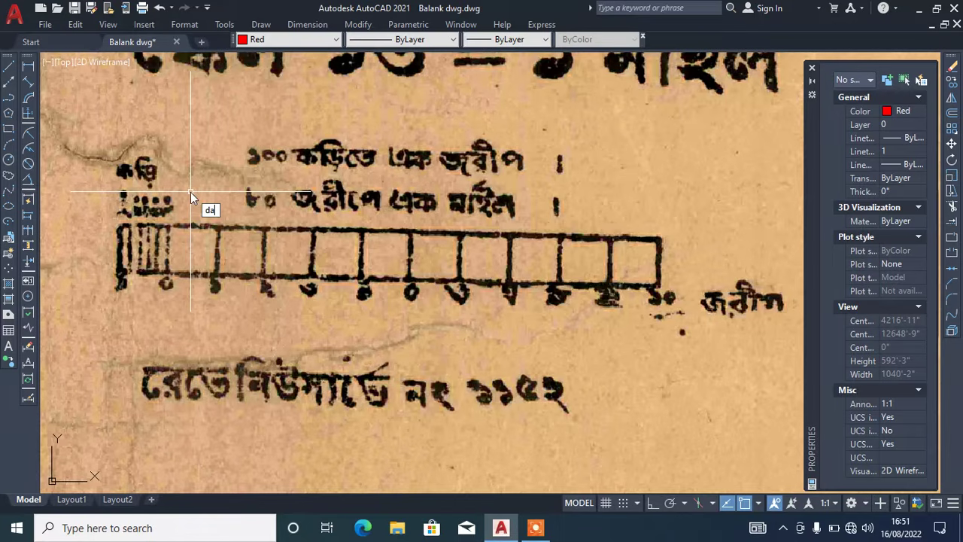
- Add an aligned dimension from the 0 mark to the 10 mark of the printed scale bar, placing it below the bar
{"action": "type", "text": "l"}
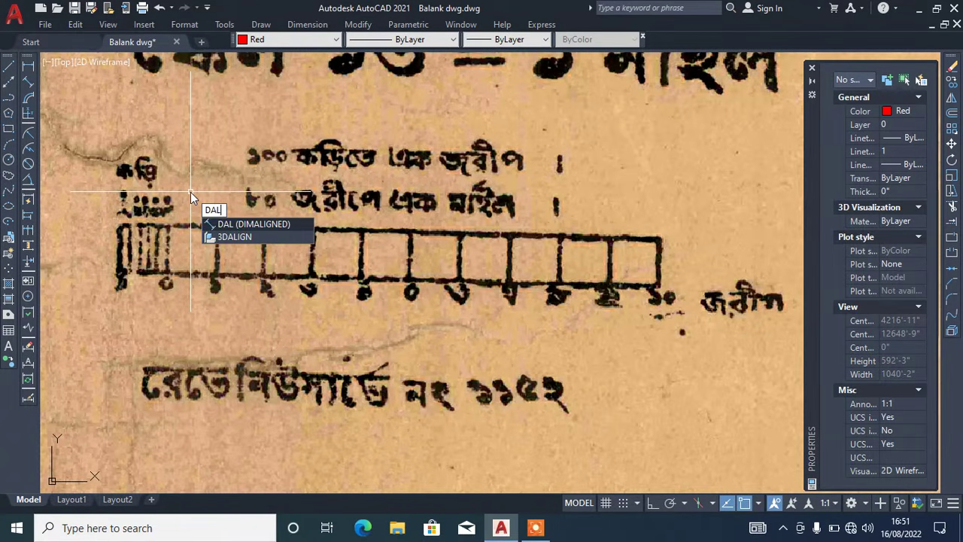
{"action": "key", "text": "Return"}
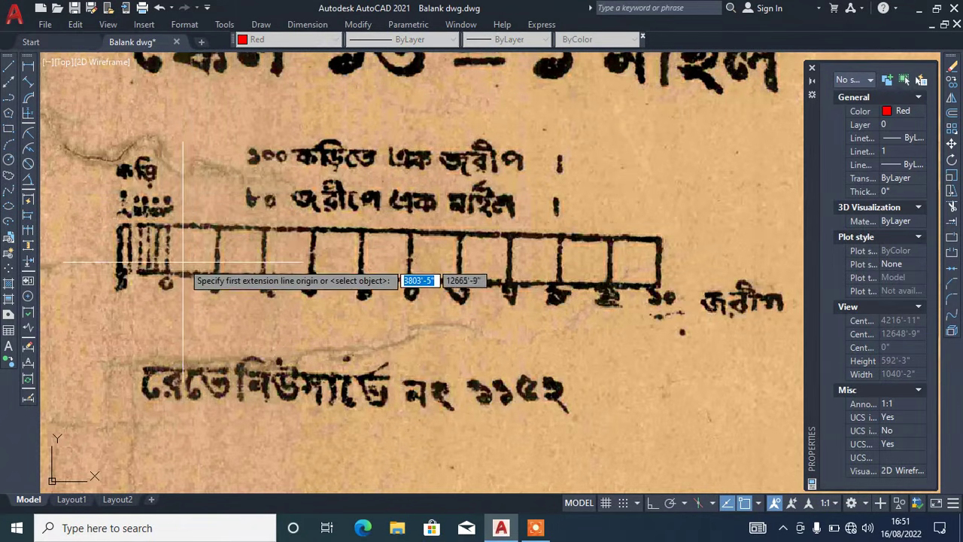
{"action": "scroll", "coordinate": [154, 274], "scroll_direction": "up", "scroll_amount": 2}
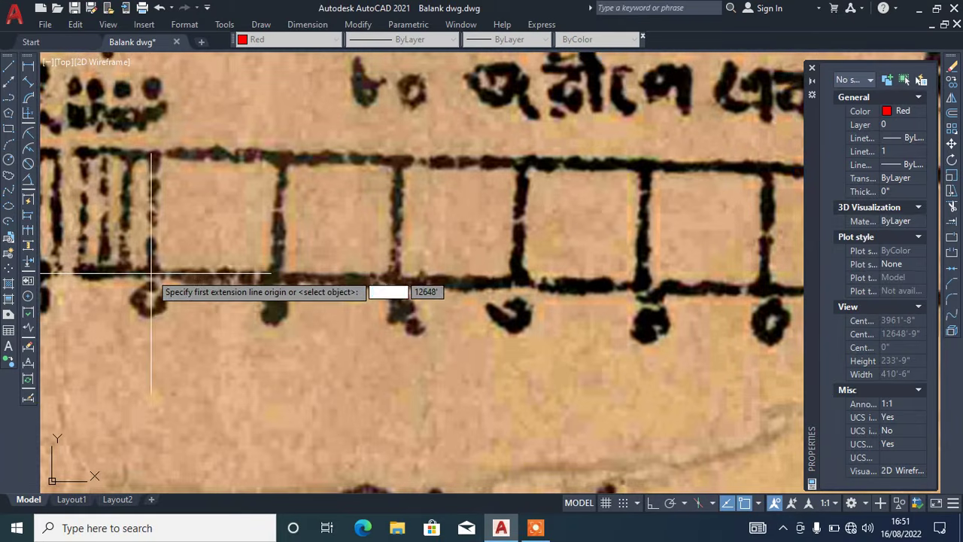
{"action": "scroll", "coordinate": [152, 271], "scroll_direction": "up", "scroll_amount": 2}
{"action": "scroll", "coordinate": [153, 271], "scroll_direction": "up", "scroll_amount": 2}
{"action": "scroll", "coordinate": [153, 268], "scroll_direction": "up", "scroll_amount": 1}
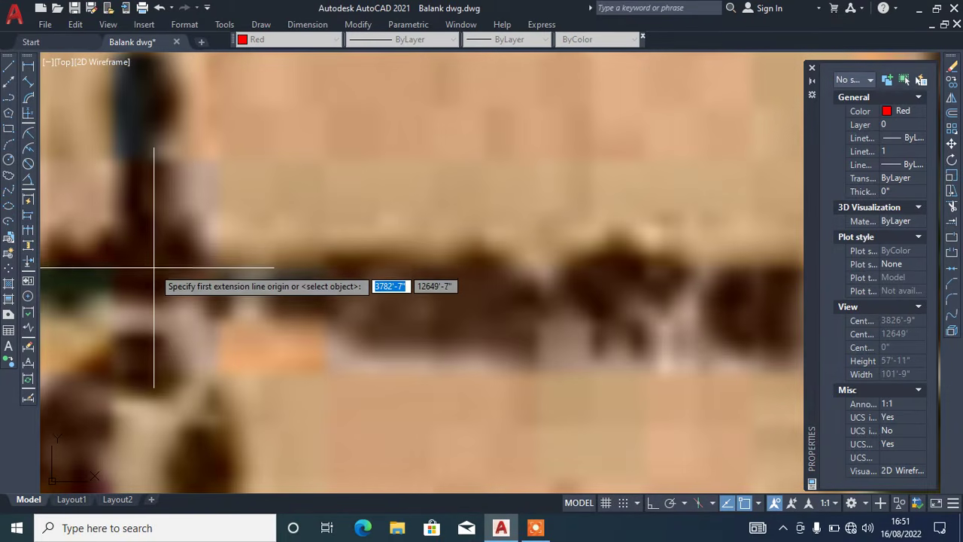
{"action": "left_click", "coordinate": [153, 266]}
{"action": "scroll", "coordinate": [153, 269], "scroll_direction": "down", "scroll_amount": 8}
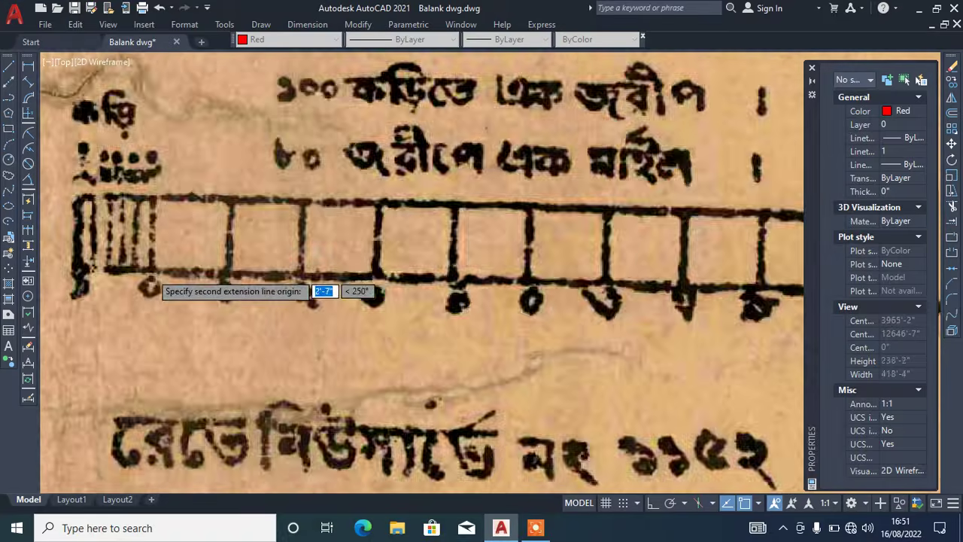
{"action": "scroll", "coordinate": [448, 291], "scroll_direction": "up", "scroll_amount": 2}
{"action": "scroll", "coordinate": [449, 282], "scroll_direction": "up", "scroll_amount": 2}
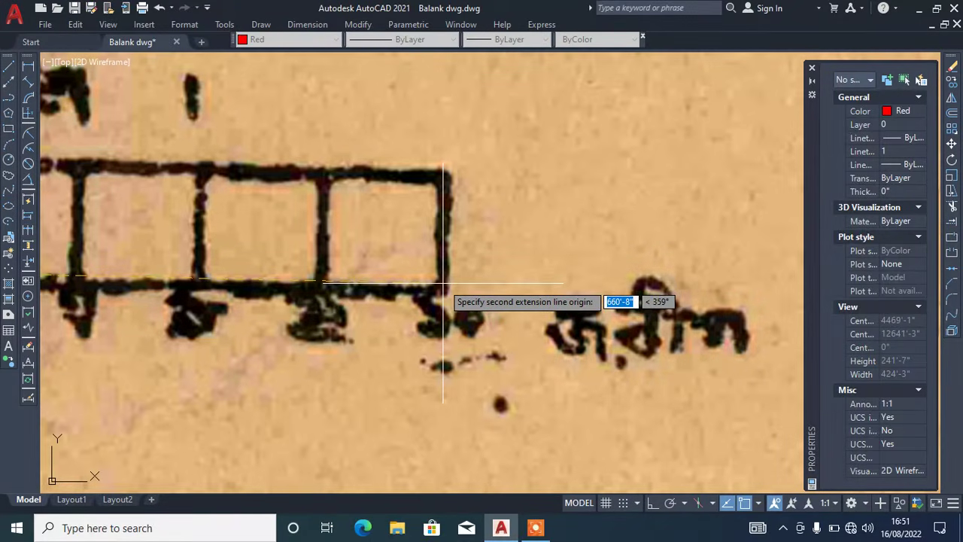
{"action": "scroll", "coordinate": [443, 285], "scroll_direction": "up", "scroll_amount": 2}
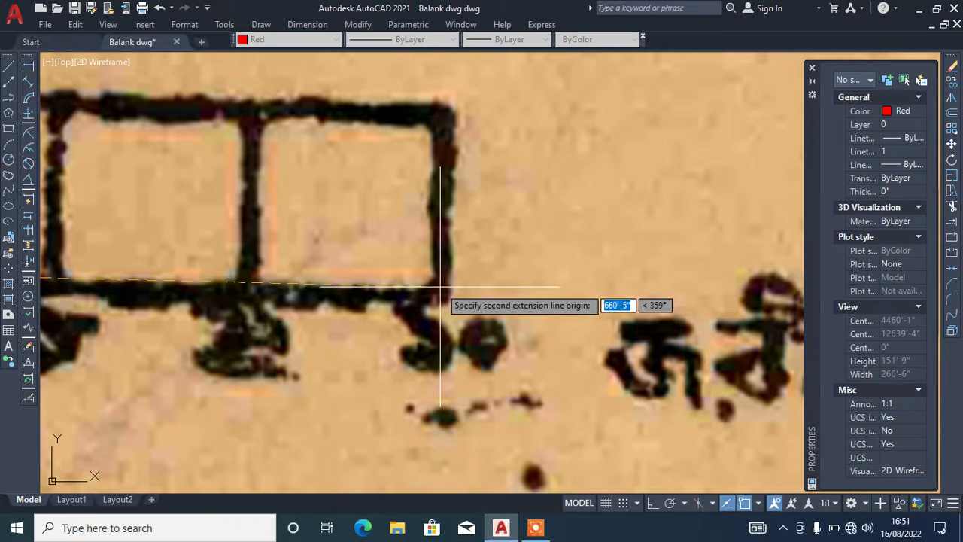
{"action": "scroll", "coordinate": [439, 287], "scroll_direction": "up", "scroll_amount": 3}
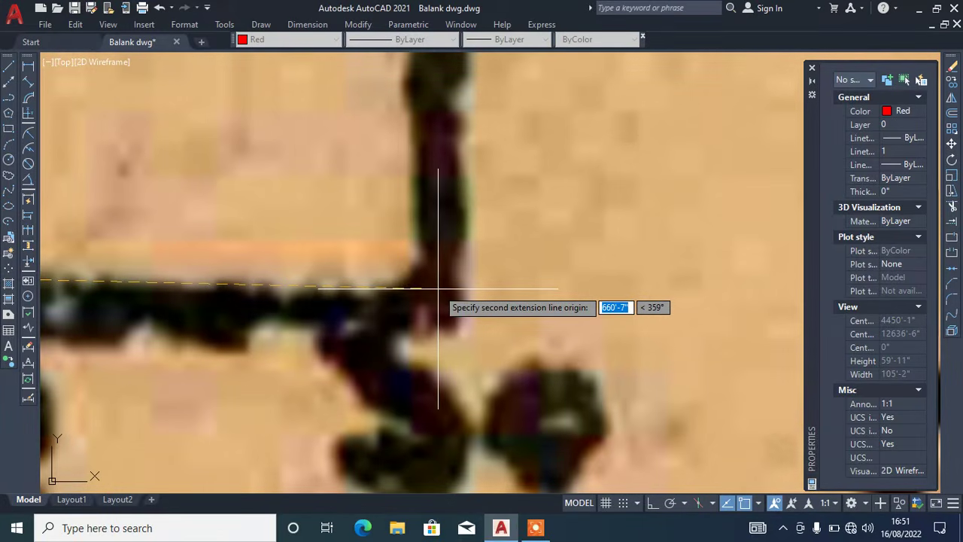
{"action": "scroll", "coordinate": [438, 288], "scroll_direction": "up", "scroll_amount": 3}
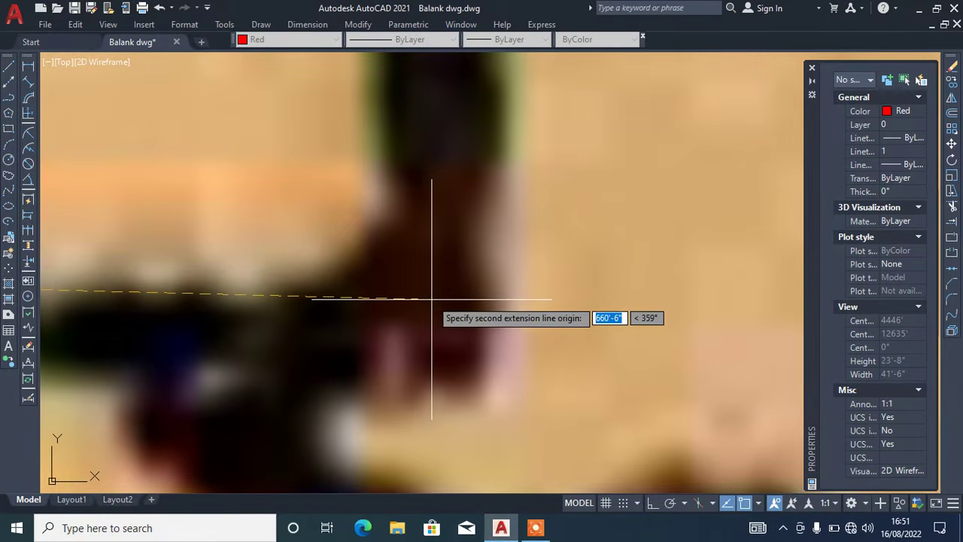
{"action": "left_click", "coordinate": [432, 298]}
{"action": "scroll", "coordinate": [444, 296], "scroll_direction": "down", "scroll_amount": 4}
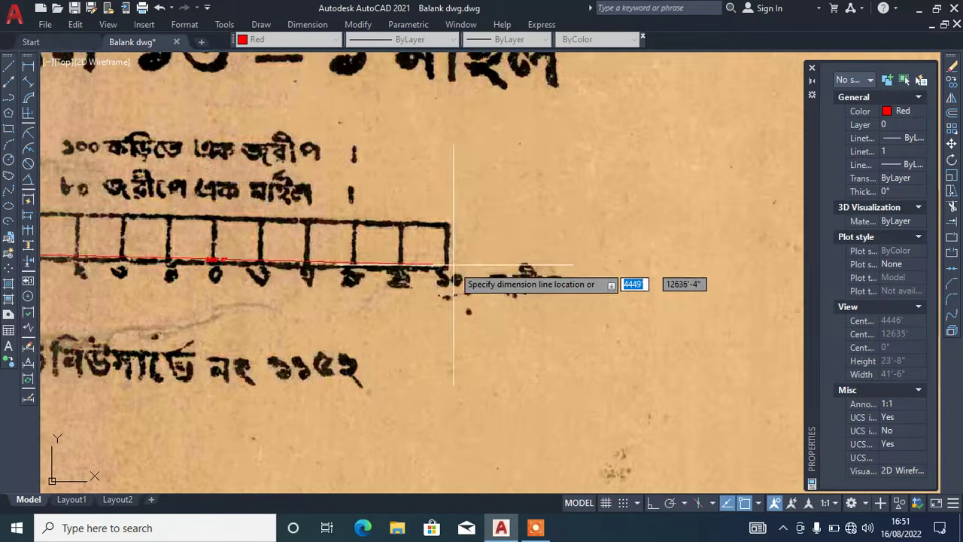
{"action": "left_click", "coordinate": [458, 296]}
{"action": "scroll", "coordinate": [301, 292], "scroll_direction": "up", "scroll_amount": 5}
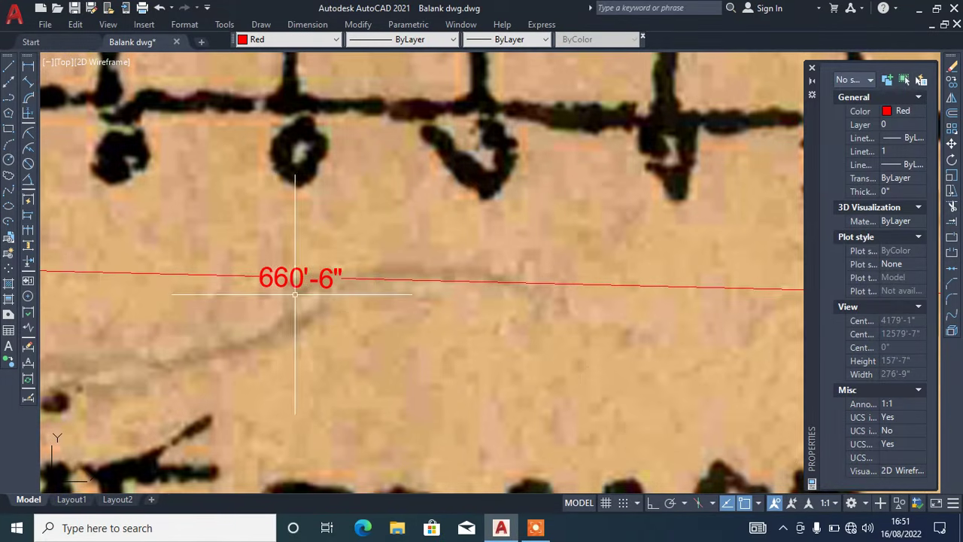
{"action": "scroll", "coordinate": [272, 290], "scroll_direction": "up", "scroll_amount": 1}
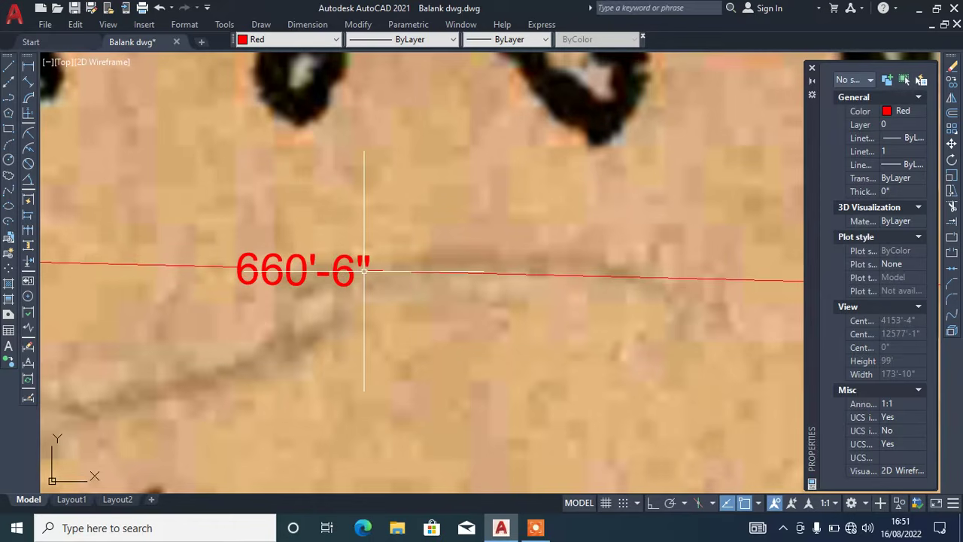
{"action": "scroll", "coordinate": [361, 271], "scroll_direction": "down", "scroll_amount": 4}
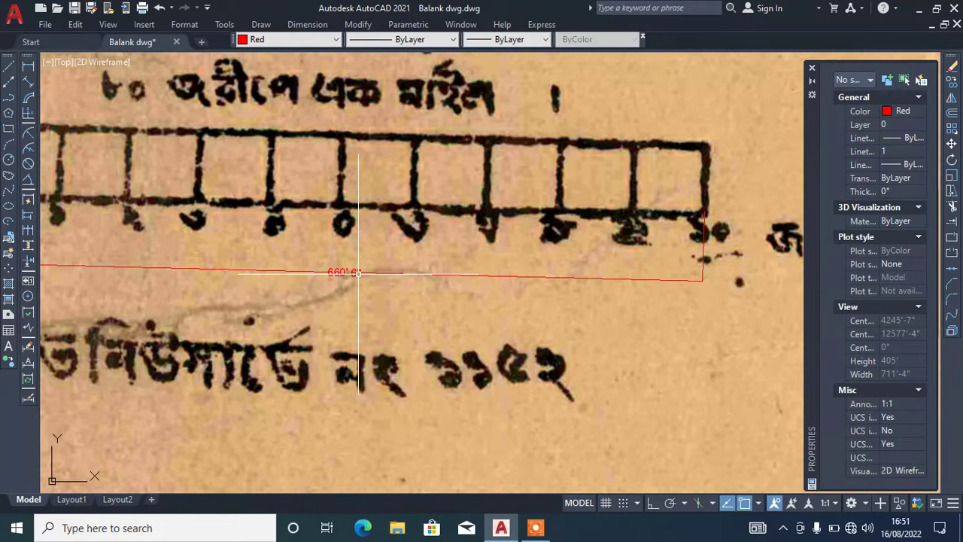
- Erase the aligned dimension below the scale bar
{"action": "left_click", "coordinate": [359, 272]}
{"action": "right_click", "coordinate": [357, 246]}
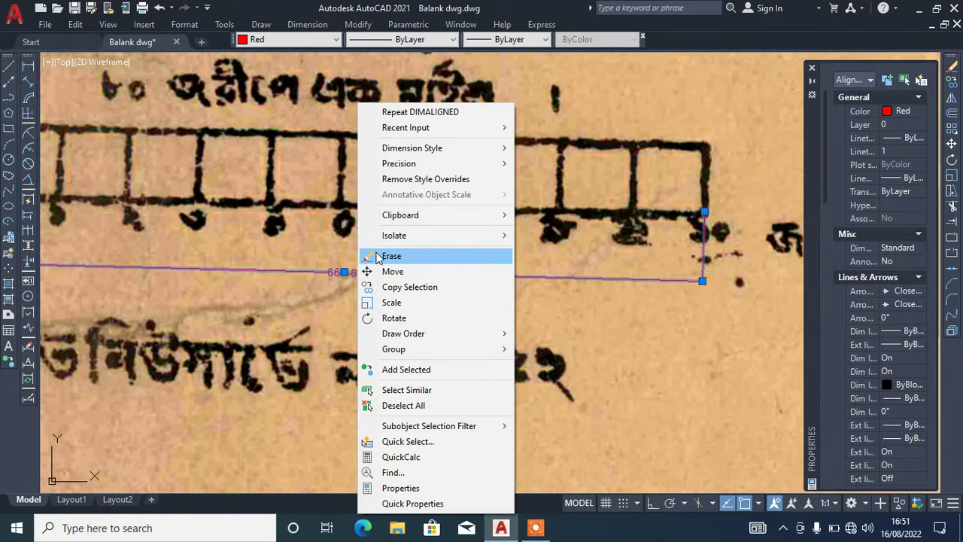
{"action": "left_click", "coordinate": [380, 256]}
{"action": "scroll", "coordinate": [376, 239], "scroll_direction": "down", "scroll_amount": 8}
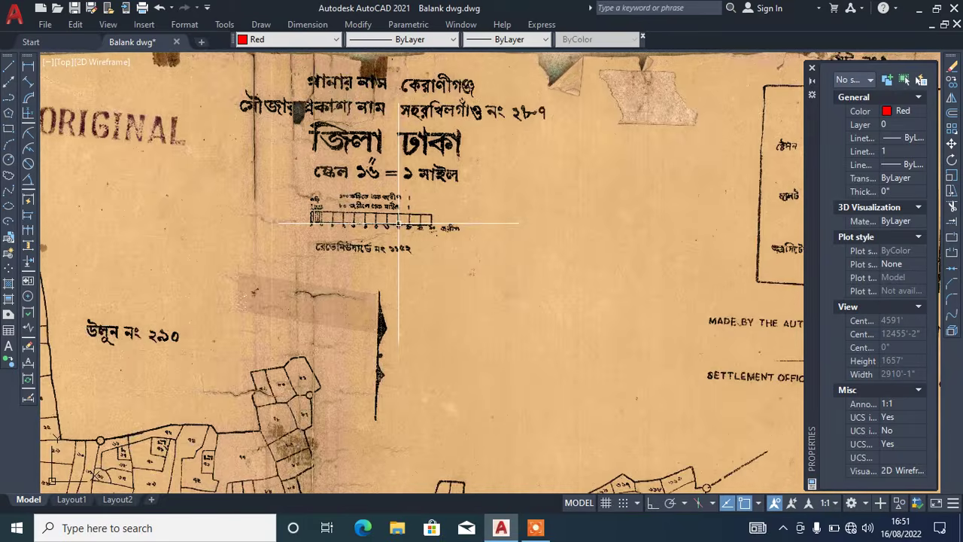
{"action": "scroll", "coordinate": [420, 223], "scroll_direction": "down", "scroll_amount": 2}
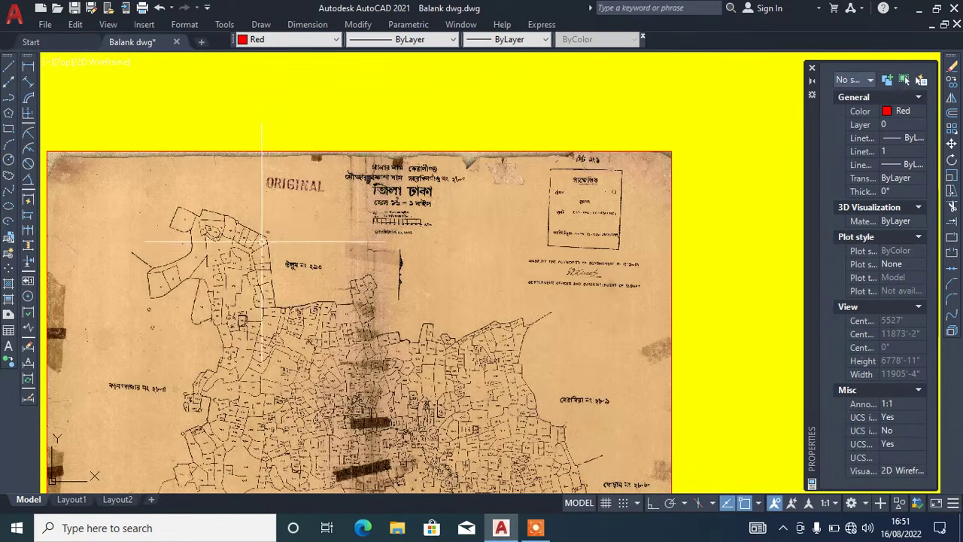
- Start a polyline at the lower-left corner of plot ১৯ on the map, where its boundary meets plot ১৮
{"action": "scroll", "coordinate": [258, 242], "scroll_direction": "up", "scroll_amount": 4}
{"action": "scroll", "coordinate": [258, 243], "scroll_direction": "up", "scroll_amount": 4}
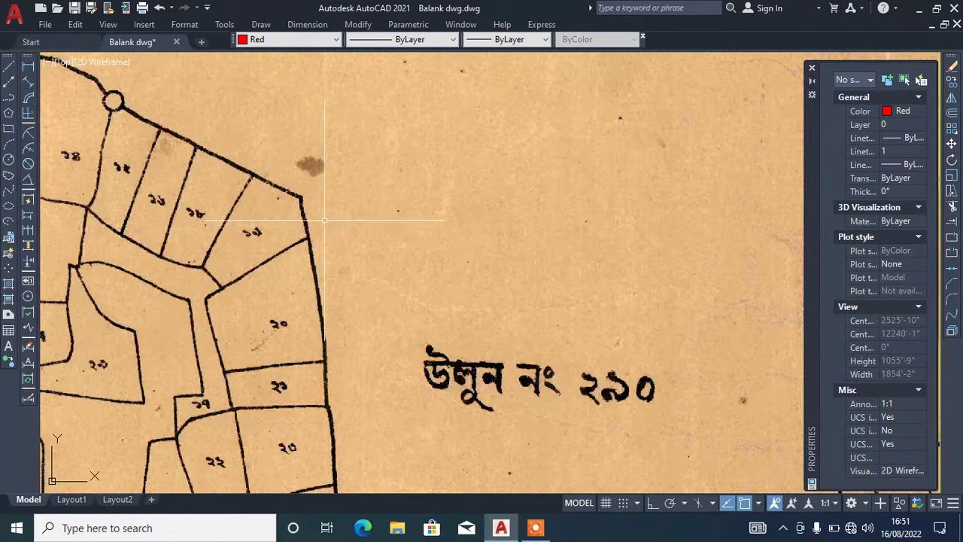
{"action": "scroll", "coordinate": [215, 234], "scroll_direction": "up", "scroll_amount": 4}
{"action": "scroll", "coordinate": [226, 234], "scroll_direction": "down", "scroll_amount": 3}
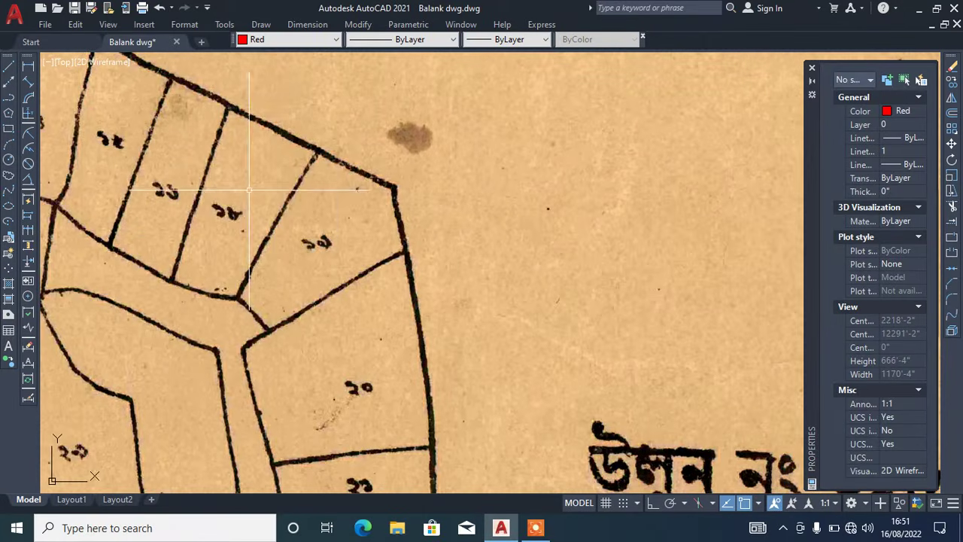
{"action": "scroll", "coordinate": [276, 194], "scroll_direction": "up", "scroll_amount": 3}
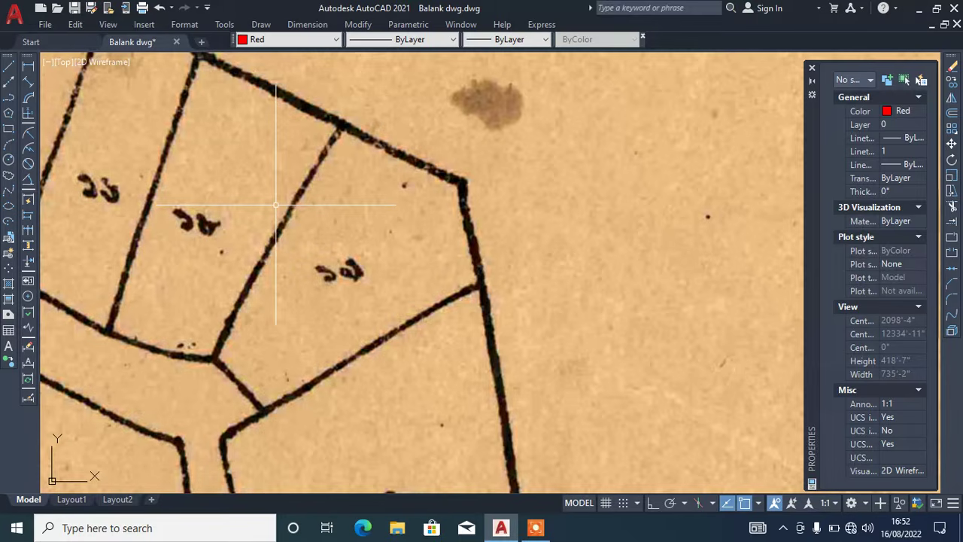
{"action": "type", "text": "l"}
{"action": "key", "text": "Return"}
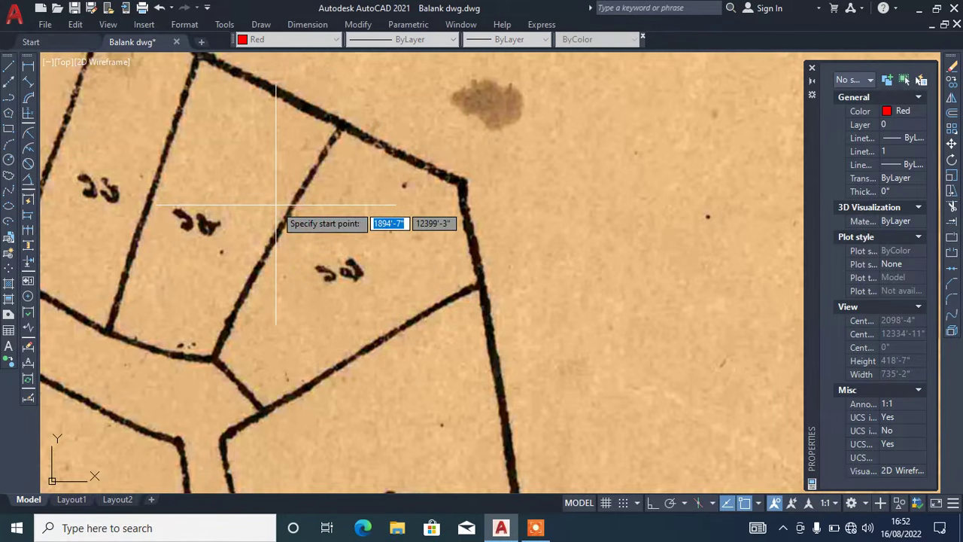
{"action": "scroll", "coordinate": [216, 349], "scroll_direction": "up", "scroll_amount": 10}
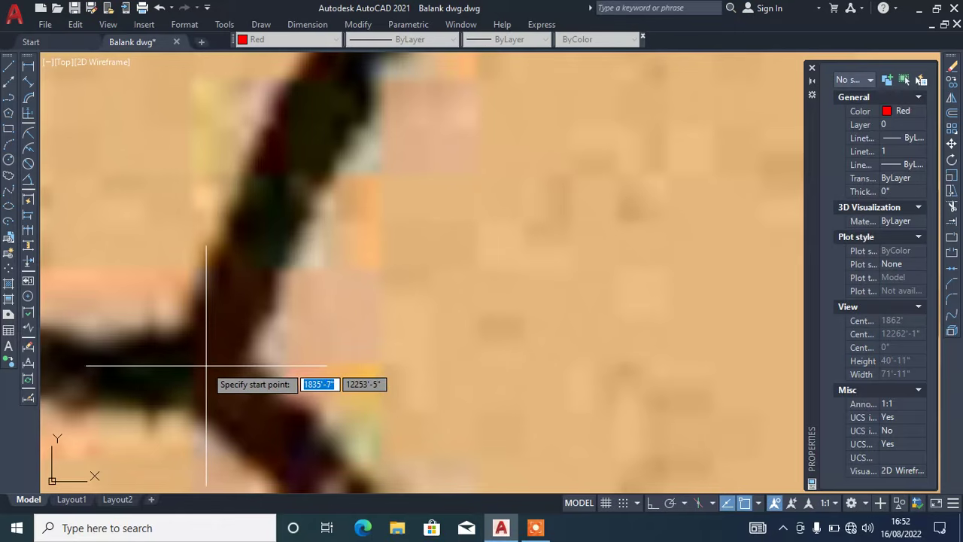
{"action": "scroll", "coordinate": [202, 373], "scroll_direction": "down", "scroll_amount": 4}
{"action": "left_click", "coordinate": [205, 372]}
- Trace the shared edge of plots ১৮ and ১৯ with the polyline up to the thick outer boundary
{"action": "scroll", "coordinate": [278, 202], "scroll_direction": "up", "scroll_amount": 2}
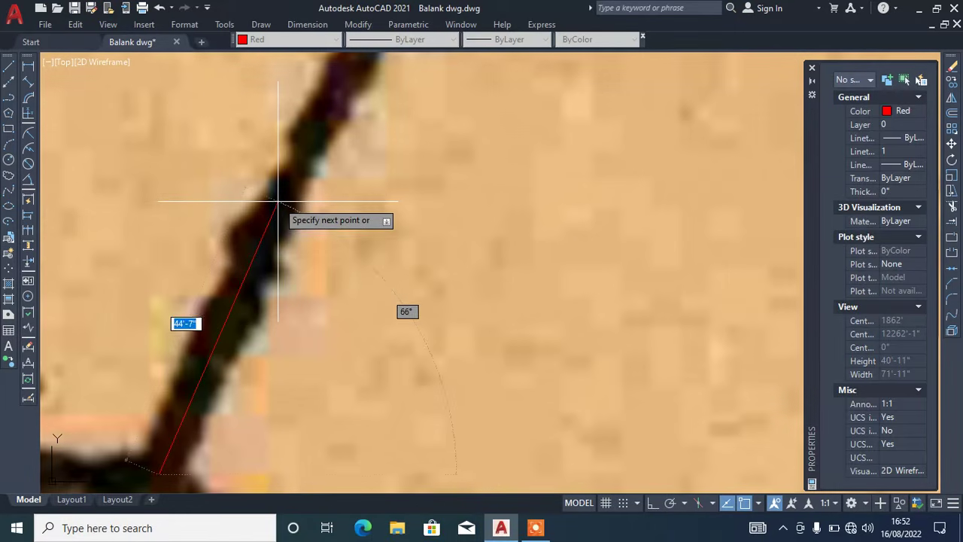
{"action": "scroll", "coordinate": [199, 331], "scroll_direction": "down", "scroll_amount": 3}
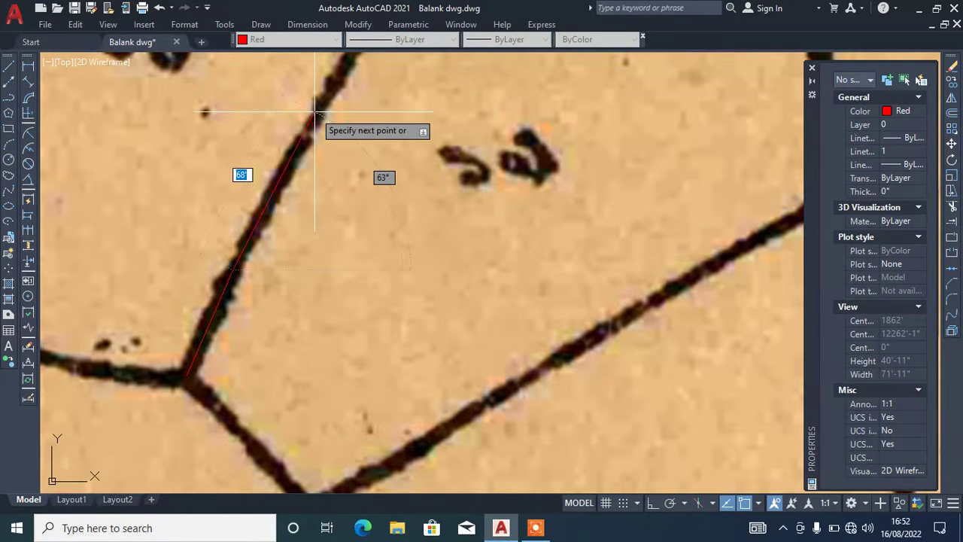
{"action": "scroll", "coordinate": [316, 112], "scroll_direction": "up", "scroll_amount": 3}
{"action": "scroll", "coordinate": [249, 226], "scroll_direction": "down", "scroll_amount": 4}
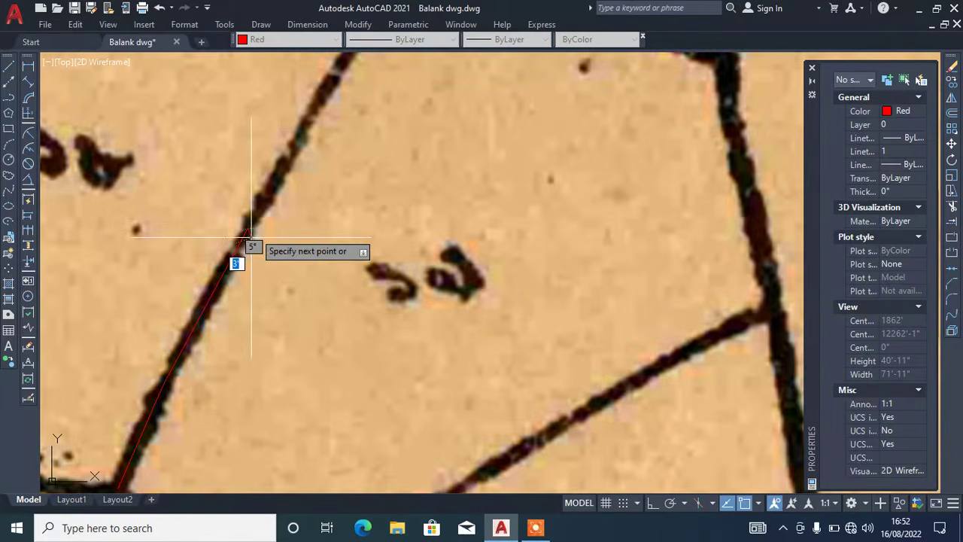
{"action": "scroll", "coordinate": [260, 245], "scroll_direction": "up", "scroll_amount": 2}
{"action": "scroll", "coordinate": [285, 158], "scroll_direction": "up", "scroll_amount": 5}
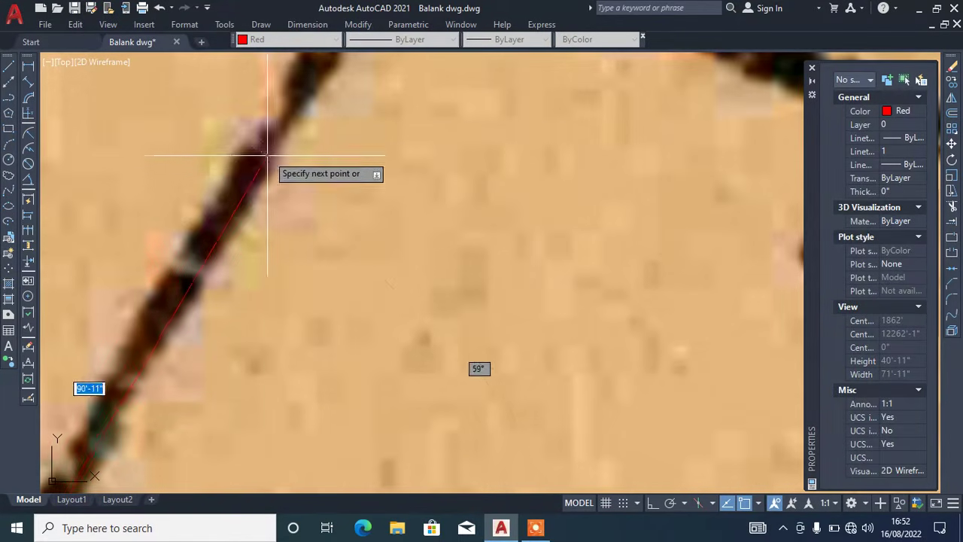
{"action": "scroll", "coordinate": [220, 205], "scroll_direction": "up", "scroll_amount": 2}
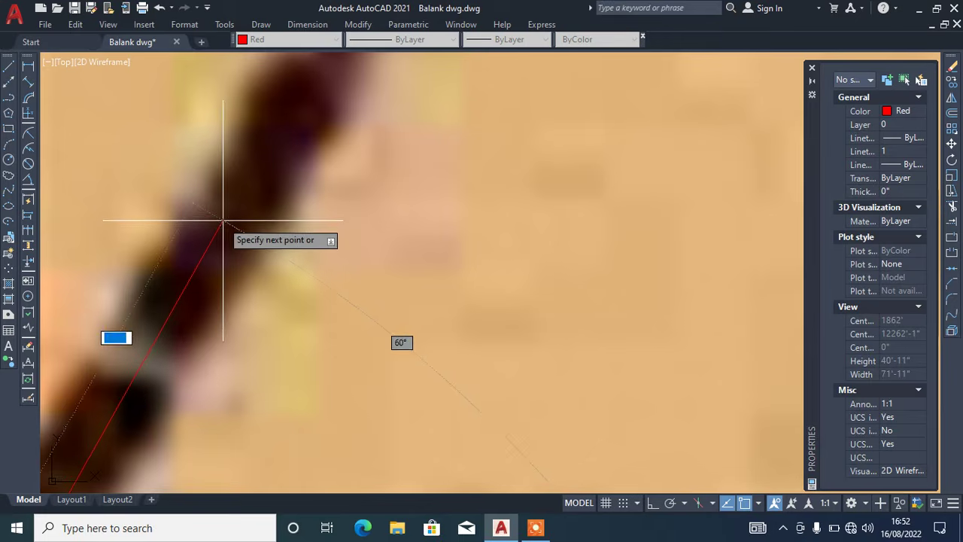
{"action": "left_click", "coordinate": [219, 224]}
{"action": "scroll", "coordinate": [181, 331], "scroll_direction": "down", "scroll_amount": 3}
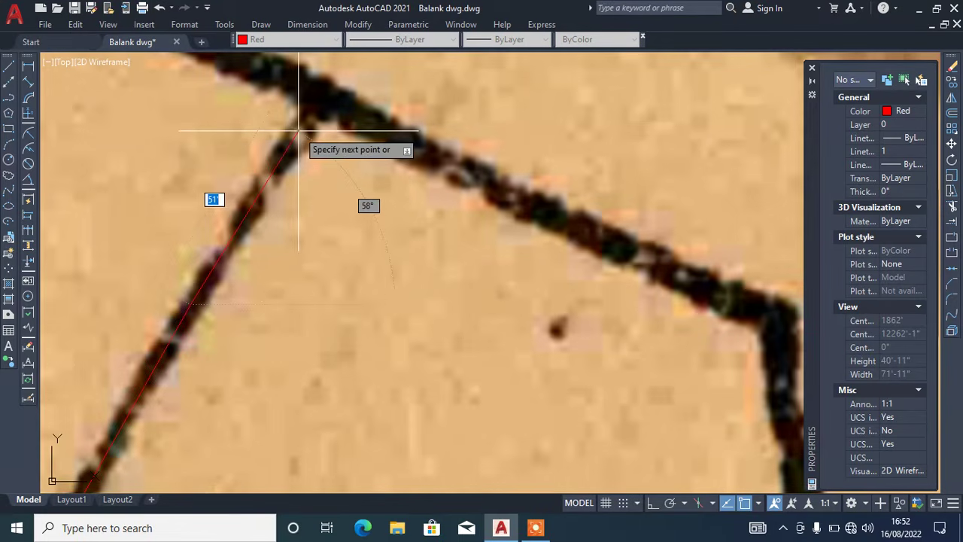
{"action": "scroll", "coordinate": [297, 142], "scroll_direction": "up", "scroll_amount": 2}
{"action": "scroll", "coordinate": [256, 245], "scroll_direction": "down", "scroll_amount": 2}
{"action": "scroll", "coordinate": [280, 185], "scroll_direction": "down", "scroll_amount": 2}
{"action": "scroll", "coordinate": [279, 182], "scroll_direction": "up", "scroll_amount": 5}
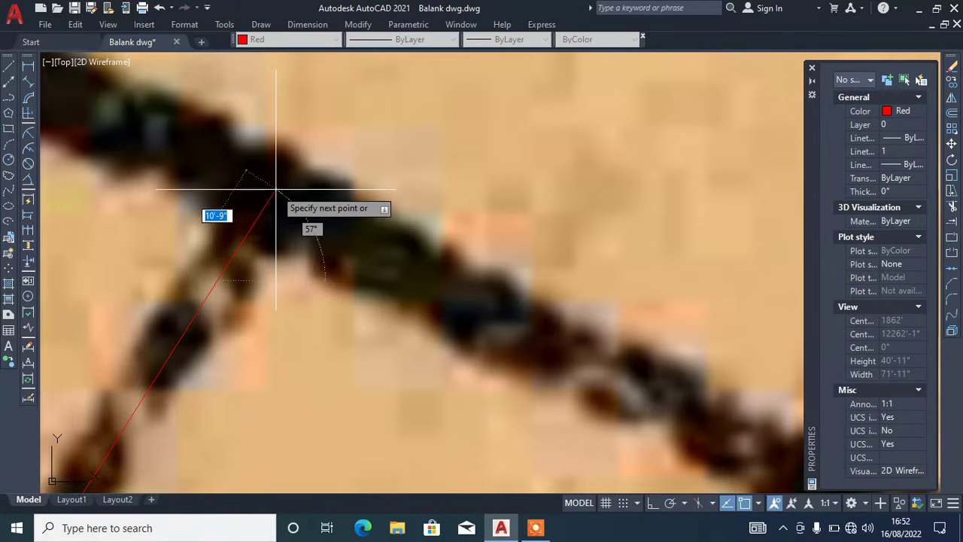
{"action": "left_click", "coordinate": [277, 190]}
- Continue the polyline along the plot's upper outer boundary to its upper-right corner
{"action": "scroll", "coordinate": [276, 190], "scroll_direction": "down", "scroll_amount": 2}
{"action": "scroll", "coordinate": [399, 308], "scroll_direction": "down", "scroll_amount": 2}
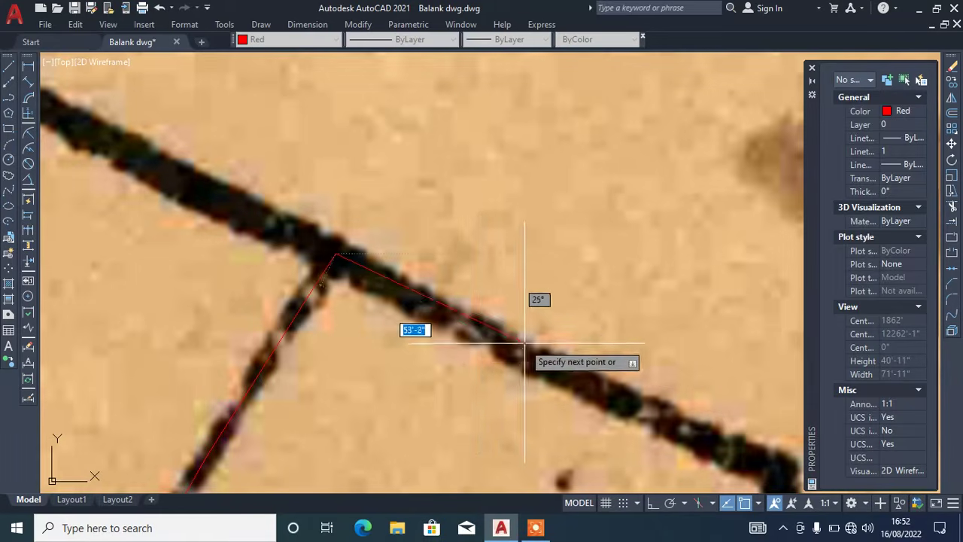
{"action": "scroll", "coordinate": [485, 336], "scroll_direction": "up", "scroll_amount": 3}
{"action": "scroll", "coordinate": [492, 337], "scroll_direction": "down", "scroll_amount": 3}
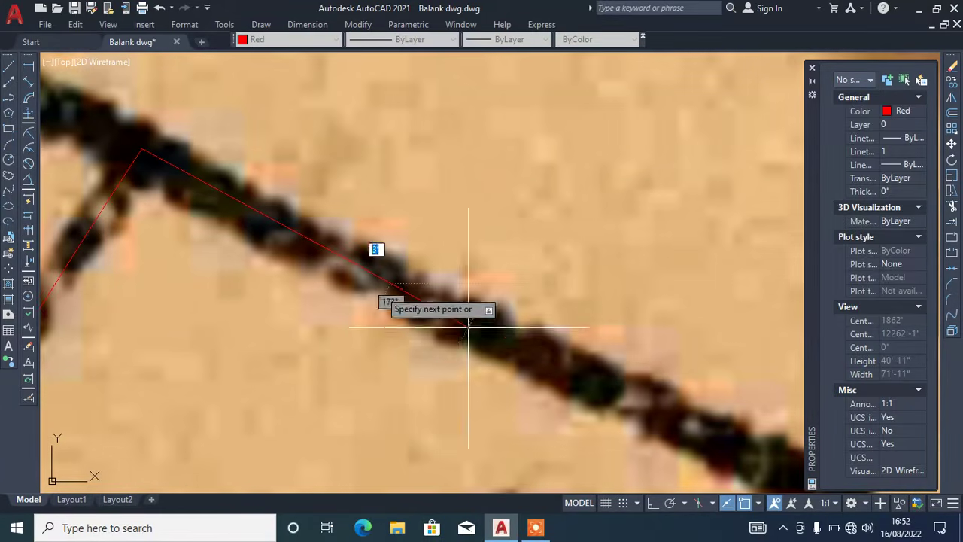
{"action": "scroll", "coordinate": [538, 354], "scroll_direction": "up", "scroll_amount": 3}
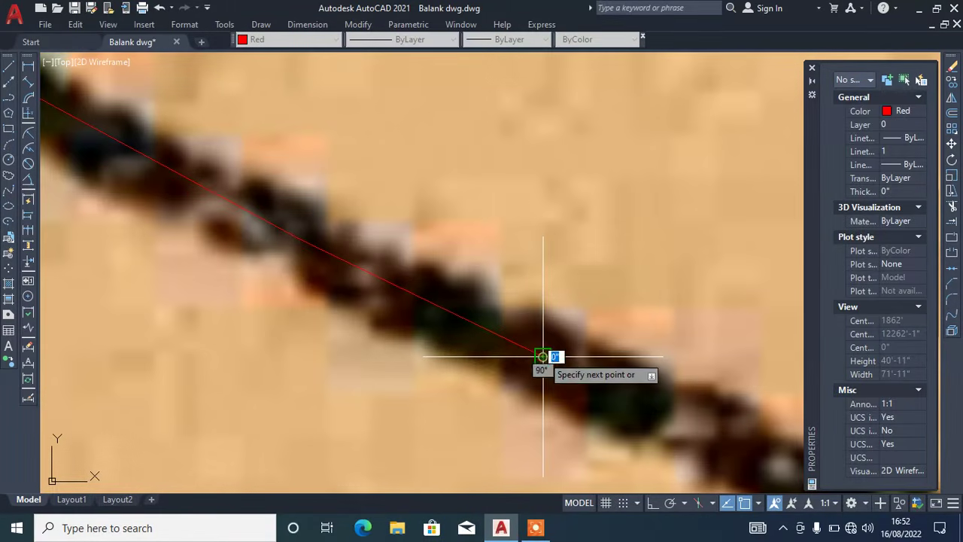
{"action": "scroll", "coordinate": [543, 356], "scroll_direction": "down", "scroll_amount": 3}
{"action": "scroll", "coordinate": [554, 343], "scroll_direction": "up", "scroll_amount": 4}
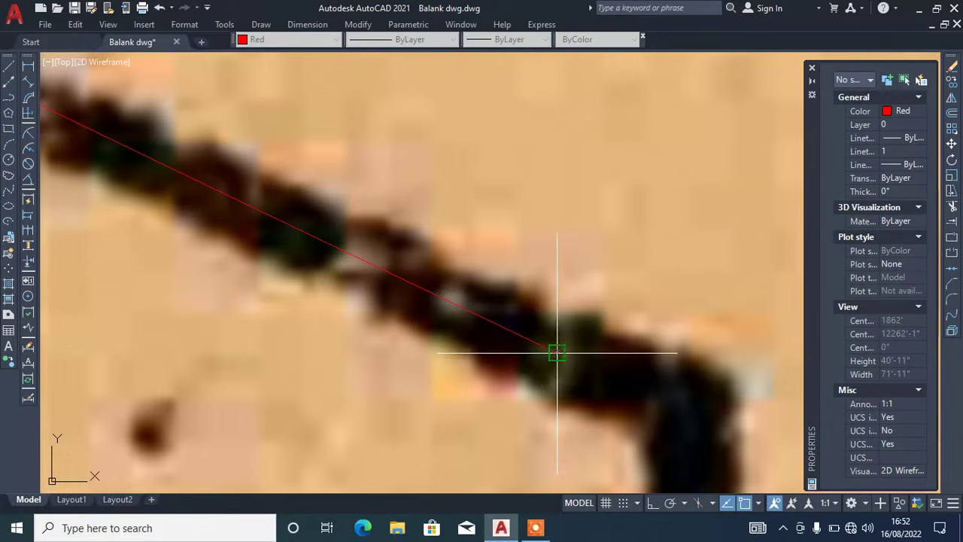
{"action": "scroll", "coordinate": [557, 353], "scroll_direction": "down", "scroll_amount": 3}
{"action": "scroll", "coordinate": [602, 368], "scroll_direction": "up", "scroll_amount": 3}
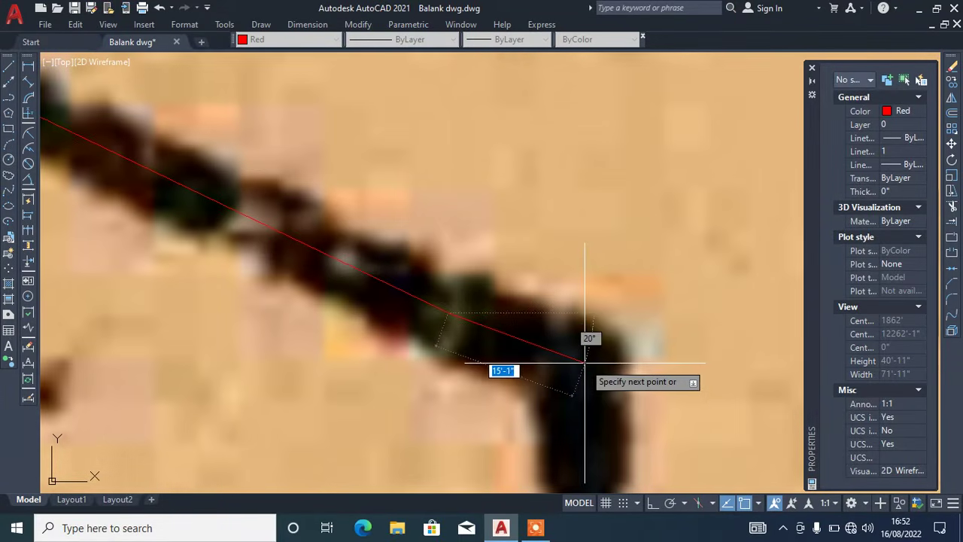
{"action": "left_click", "coordinate": [579, 363]}
- Continue the polyline down the plot's right-hand outer boundary to the junction with plot ২০
{"action": "scroll", "coordinate": [546, 316], "scroll_direction": "down", "scroll_amount": 3}
{"action": "scroll", "coordinate": [549, 325], "scroll_direction": "up", "scroll_amount": 4}
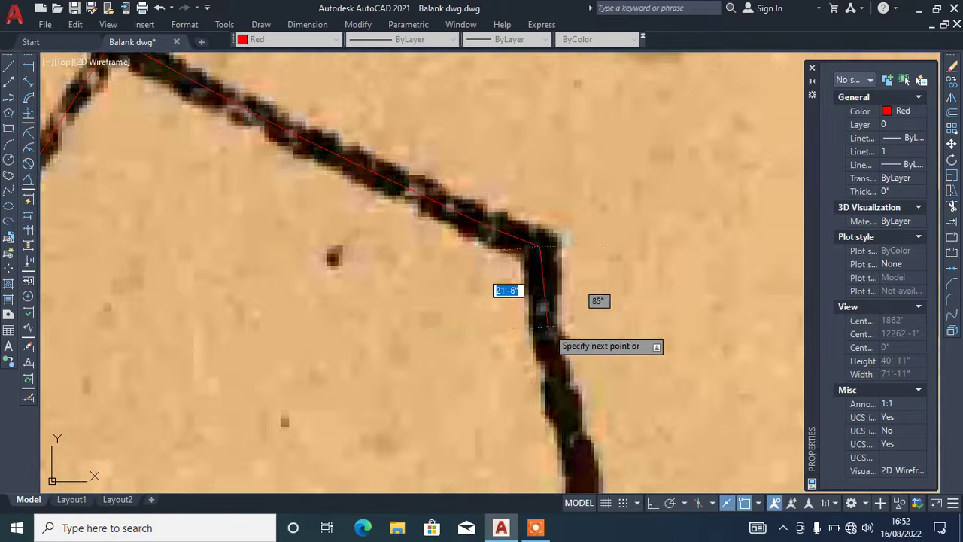
{"action": "scroll", "coordinate": [516, 208], "scroll_direction": "down", "scroll_amount": 3}
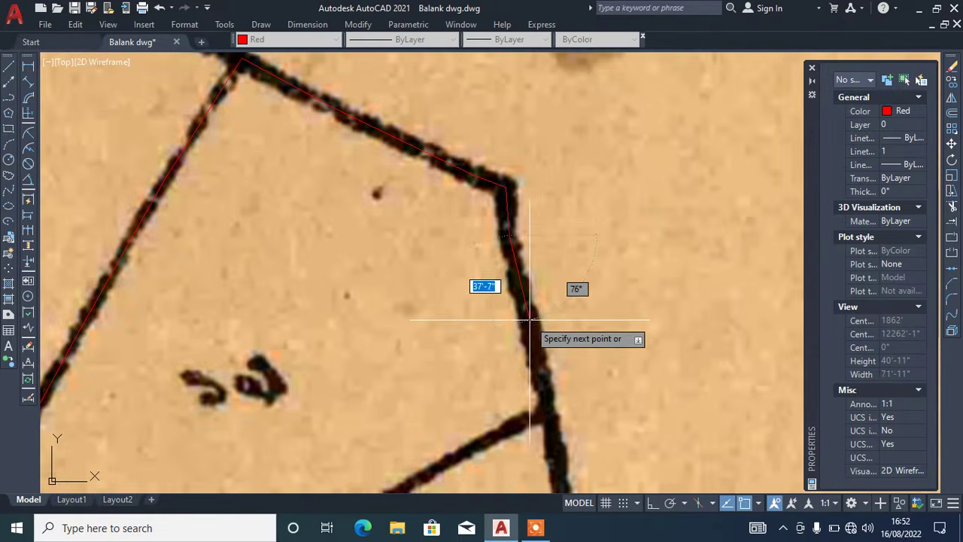
{"action": "scroll", "coordinate": [531, 325], "scroll_direction": "up", "scroll_amount": 3}
{"action": "scroll", "coordinate": [530, 332], "scroll_direction": "down", "scroll_amount": 3}
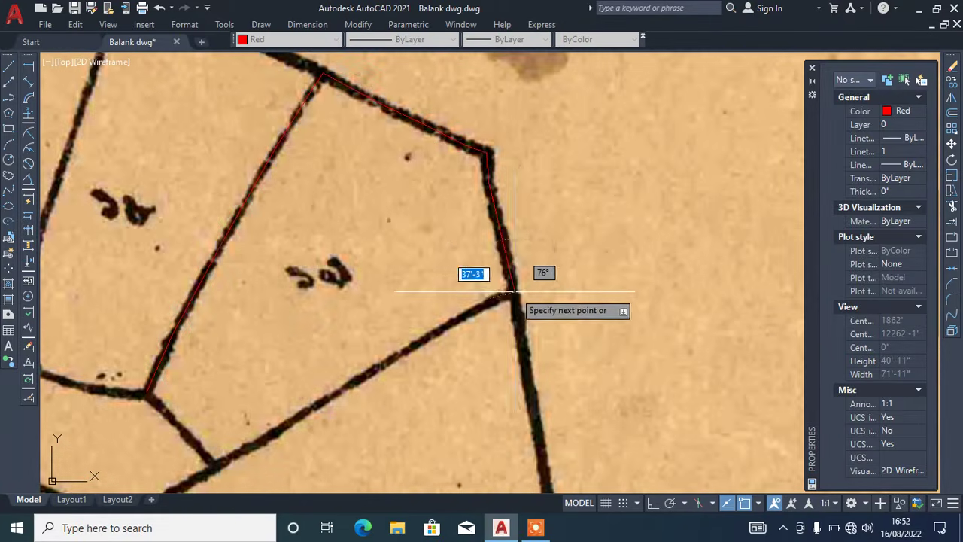
{"action": "scroll", "coordinate": [508, 293], "scroll_direction": "up", "scroll_amount": 3}
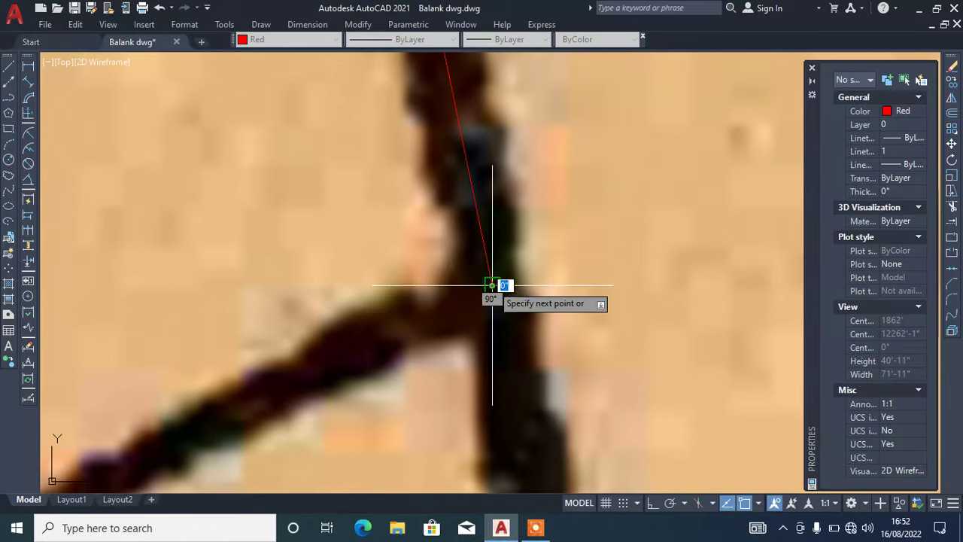
{"action": "left_click", "coordinate": [492, 285]}
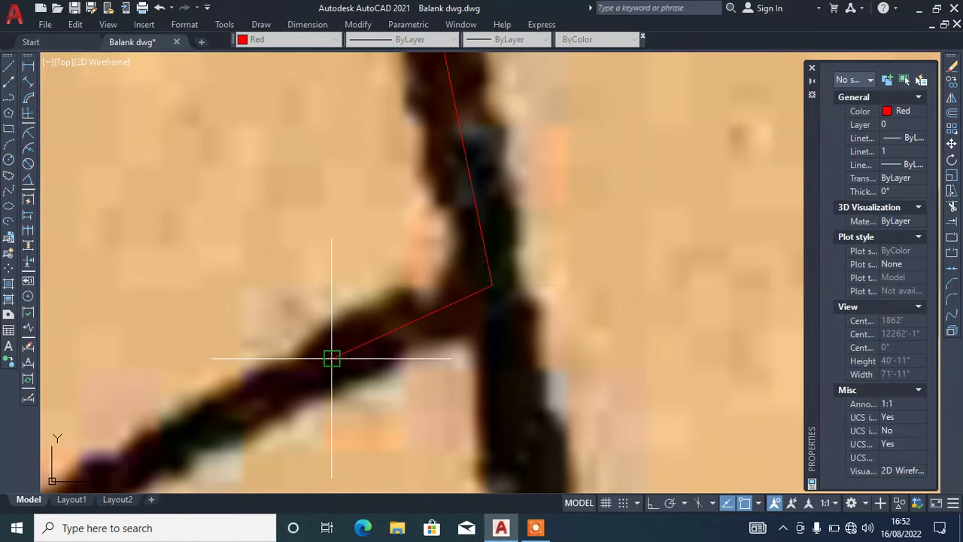
- Trace the shared edge of plots ১৯ and ২০ with the polyline down to the plot's bottom corner
{"action": "scroll", "coordinate": [332, 358], "scroll_direction": "down", "scroll_amount": 3}
{"action": "scroll", "coordinate": [308, 326], "scroll_direction": "up", "scroll_amount": 3}
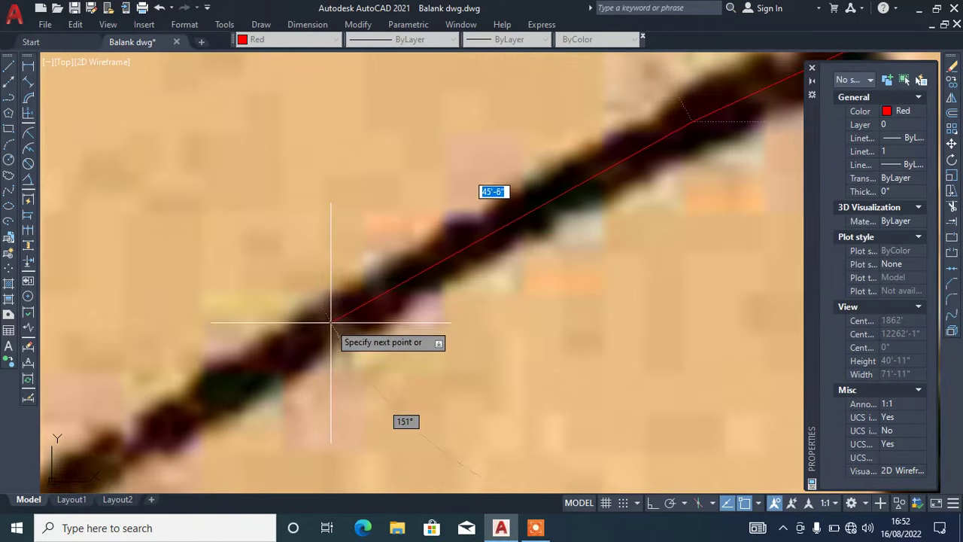
{"action": "scroll", "coordinate": [310, 315], "scroll_direction": "down", "scroll_amount": 5}
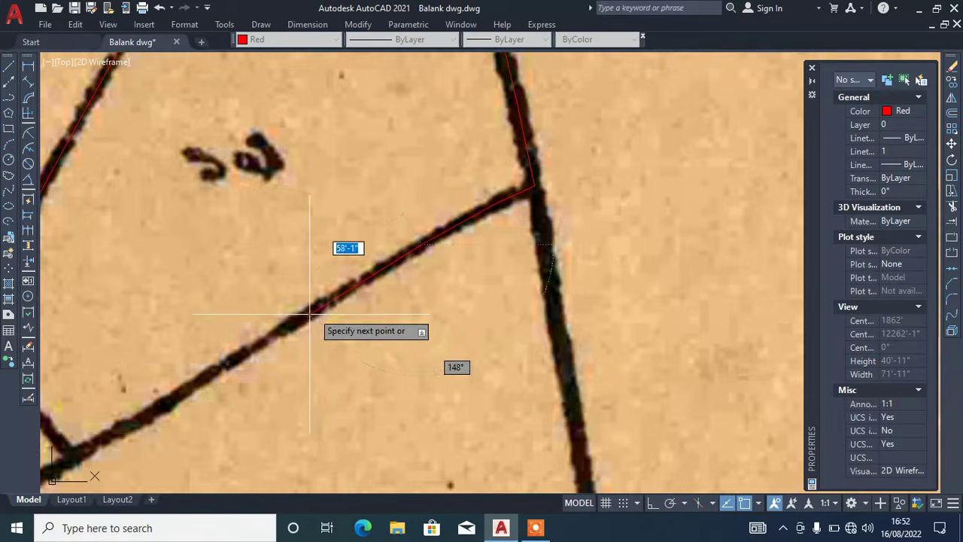
{"action": "scroll", "coordinate": [310, 316], "scroll_direction": "up", "scroll_amount": 5}
{"action": "left_click", "coordinate": [290, 316]}
{"action": "scroll", "coordinate": [291, 316], "scroll_direction": "down", "scroll_amount": 5}
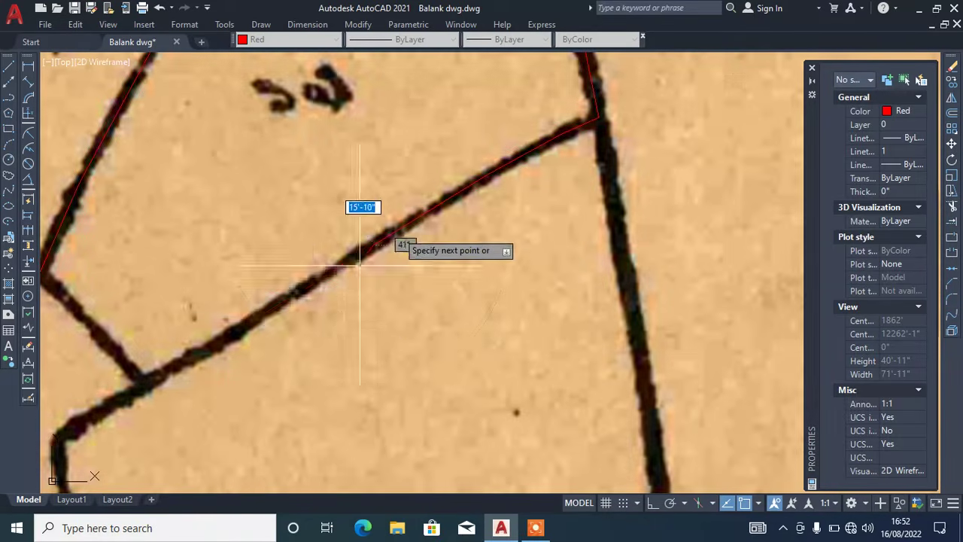
{"action": "scroll", "coordinate": [258, 323], "scroll_direction": "up", "scroll_amount": 5}
{"action": "left_click", "coordinate": [250, 313]}
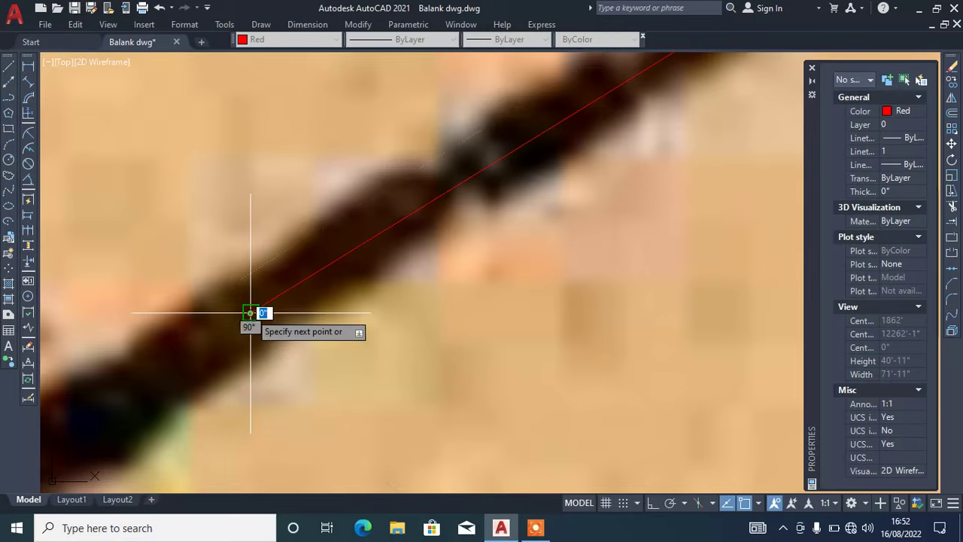
{"action": "scroll", "coordinate": [250, 313], "scroll_direction": "down", "scroll_amount": 5}
{"action": "scroll", "coordinate": [282, 293], "scroll_direction": "up", "scroll_amount": 5}
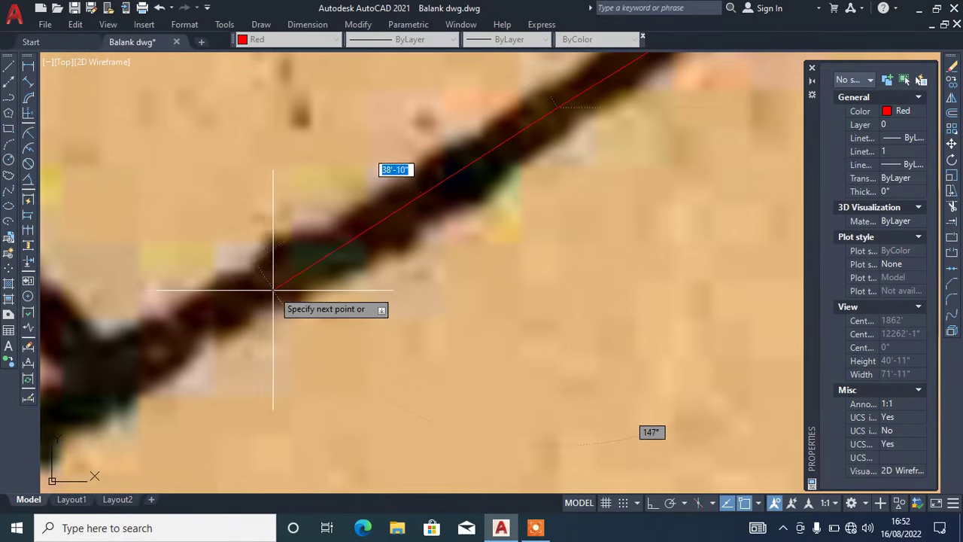
{"action": "left_click", "coordinate": [258, 288]}
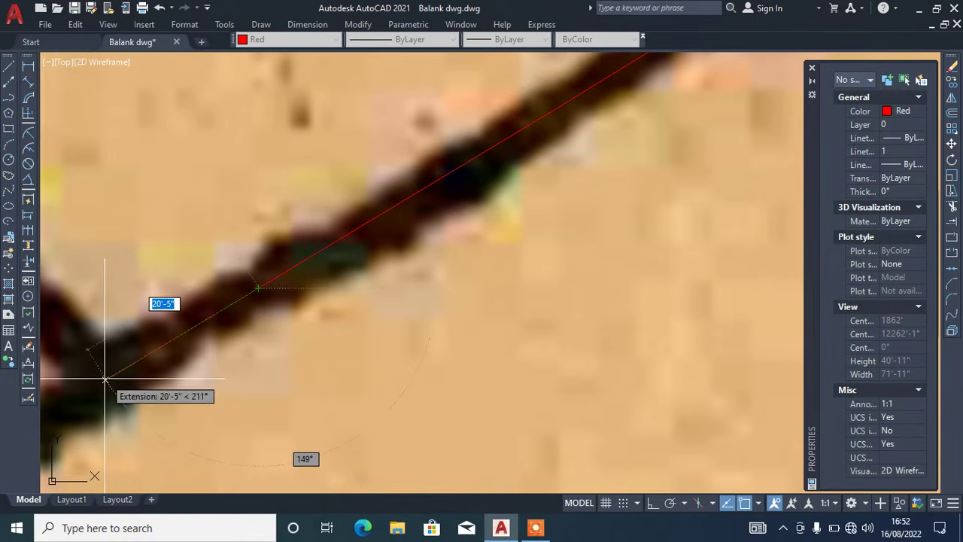
{"action": "scroll", "coordinate": [105, 384], "scroll_direction": "down", "scroll_amount": 5}
{"action": "left_click", "coordinate": [137, 357]}
- Trace the plot's short lower-left edge back to the starting corner and finish the polyline
{"action": "scroll", "coordinate": [102, 315], "scroll_direction": "up", "scroll_amount": 5}
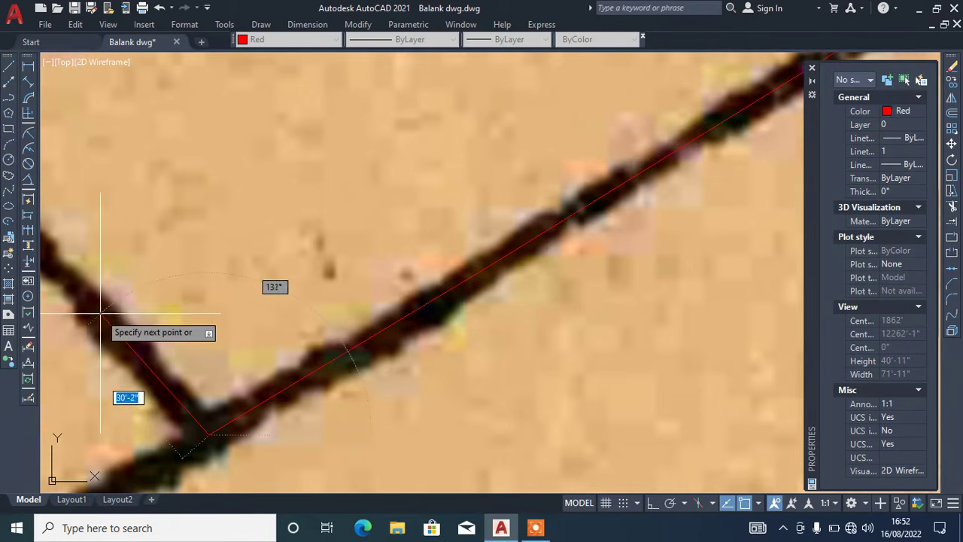
{"action": "left_click", "coordinate": [100, 312]}
{"action": "scroll", "coordinate": [129, 326], "scroll_direction": "up", "scroll_amount": 6}
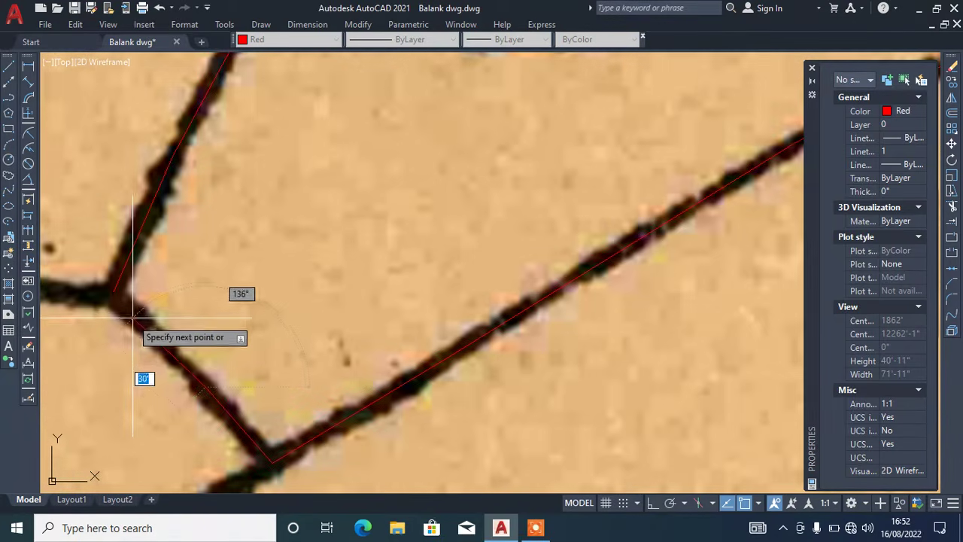
{"action": "left_click", "coordinate": [49, 240]}
{"action": "right_click", "coordinate": [228, 243]}
{"action": "left_click", "coordinate": [259, 254]}
- Set the lineweight of the traced plot boundary polyline to 0.30 mm
{"action": "scroll", "coordinate": [260, 268], "scroll_direction": "down", "scroll_amount": 8}
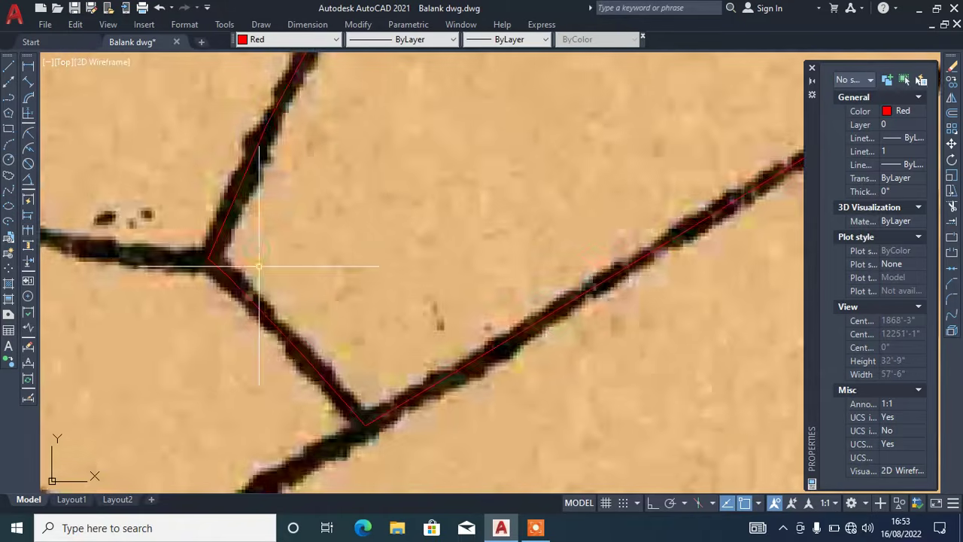
{"action": "scroll", "coordinate": [438, 130], "scroll_direction": "up", "scroll_amount": 2}
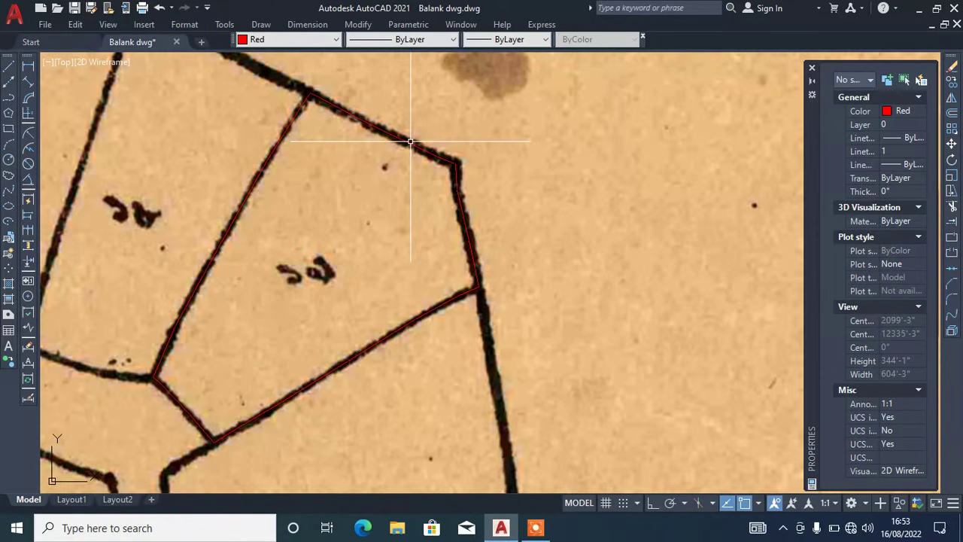
{"action": "left_click", "coordinate": [408, 140]}
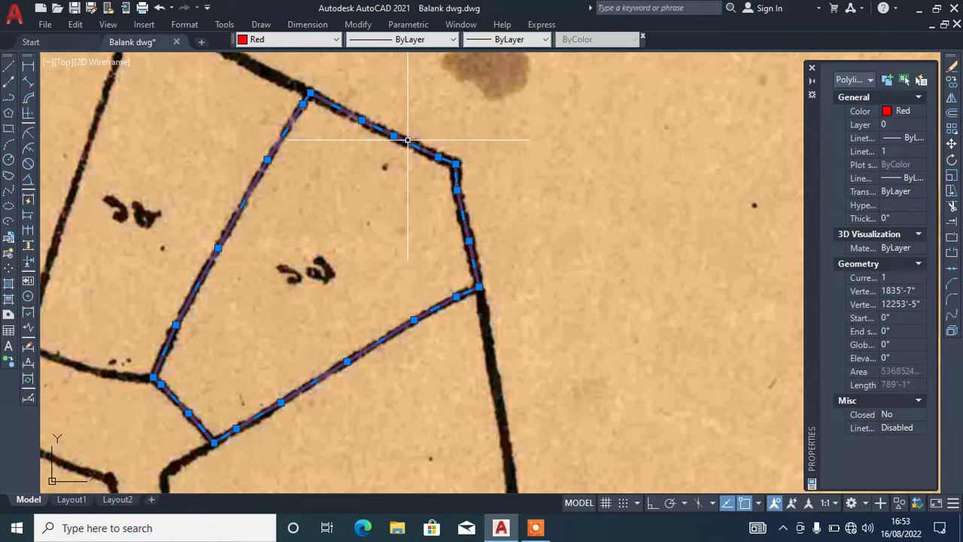
{"action": "left_click", "coordinate": [538, 38]}
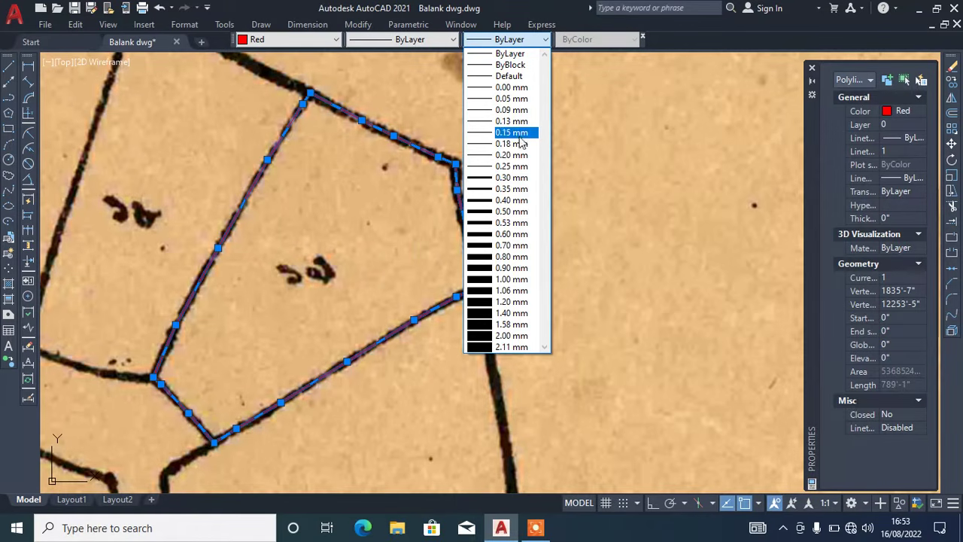
{"action": "left_click", "coordinate": [515, 176]}
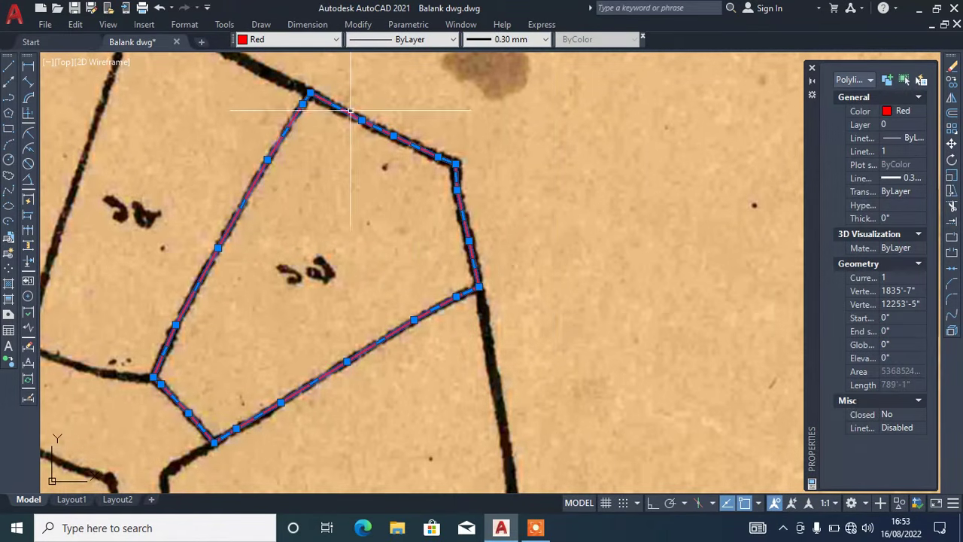
- Change the colour of the traced plot boundary polyline to Green and deselect it
{"action": "left_click", "coordinate": [299, 39]}
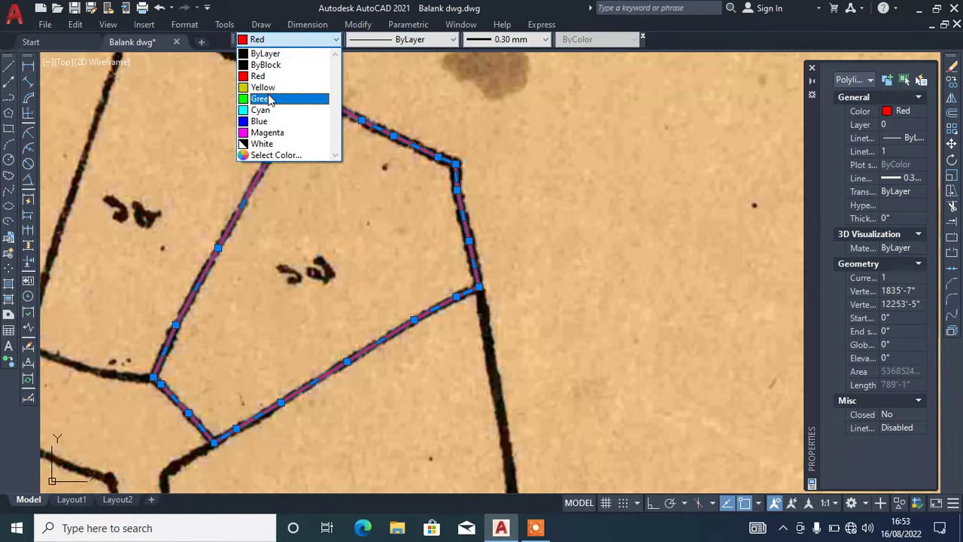
{"action": "left_click", "coordinate": [267, 96]}
{"action": "key", "text": "Escape"}
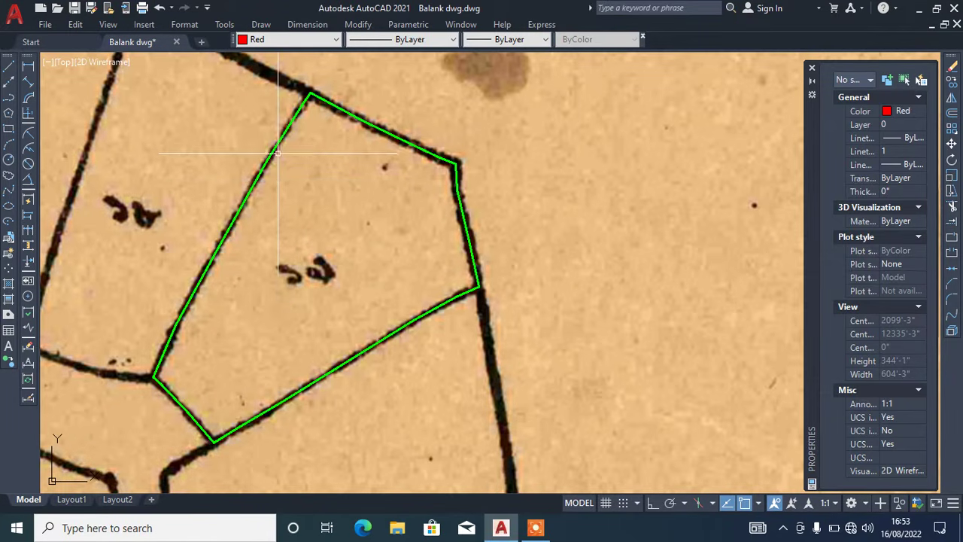
- List the properties of the green boundary polyline to read the plot's area in square feet
{"action": "left_click", "coordinate": [276, 147]}
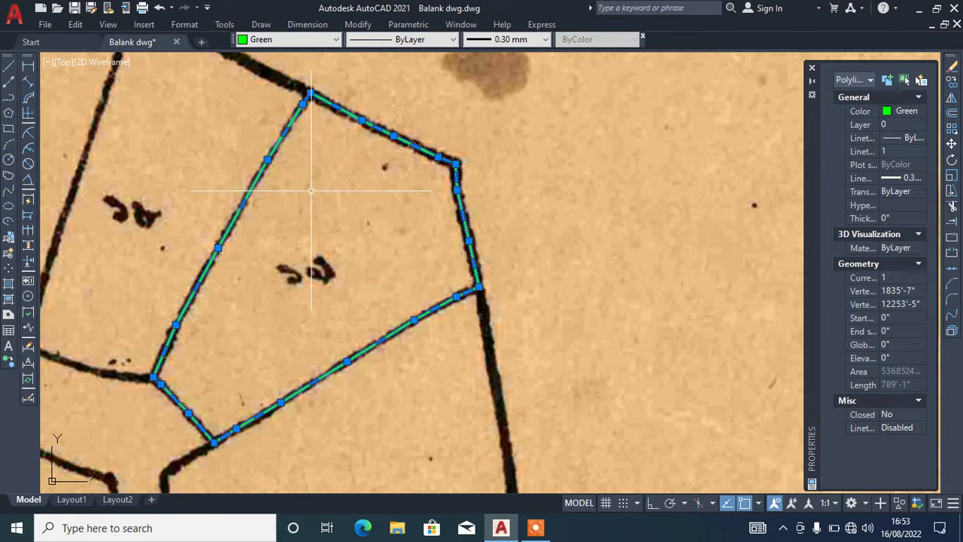
{"action": "type", "text": "LI"}
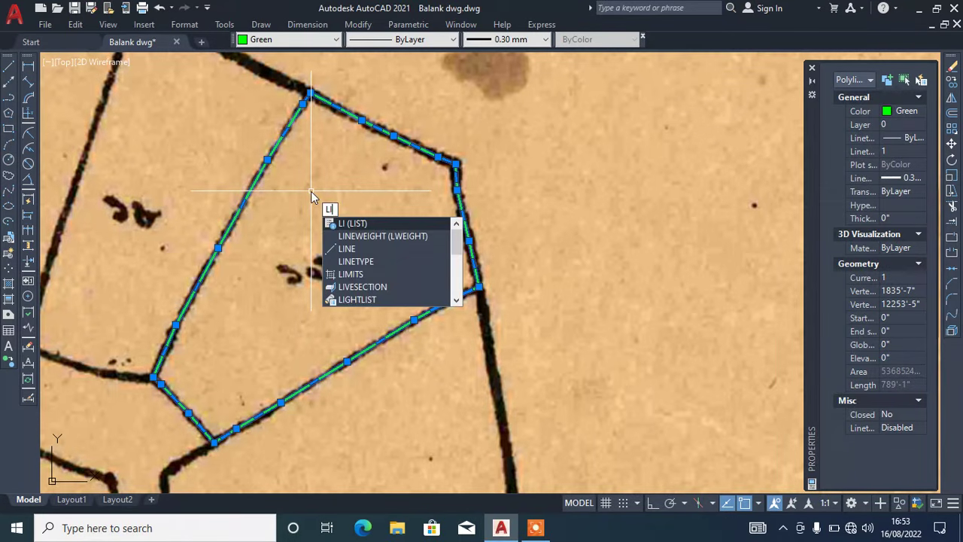
{"action": "key", "text": "Return"}
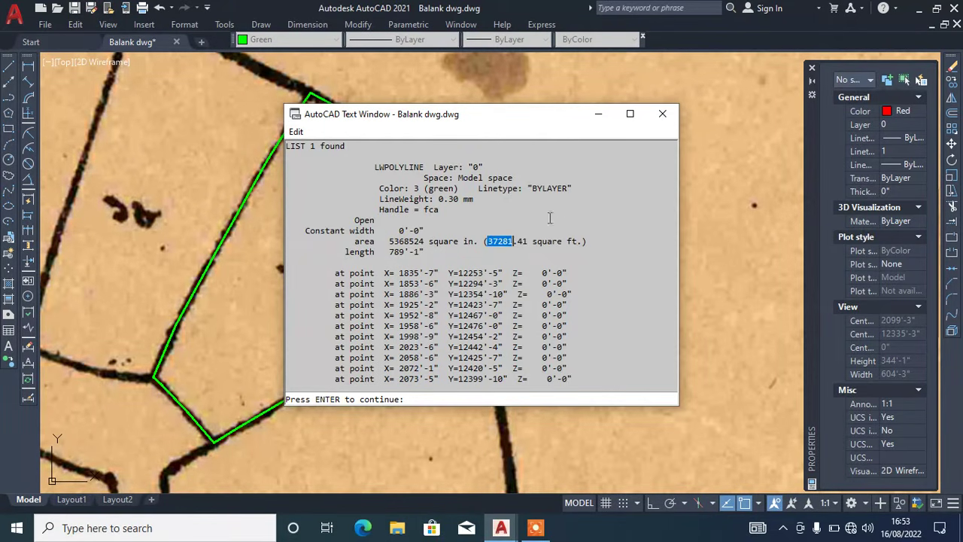
{"action": "left_click", "coordinate": [663, 116]}
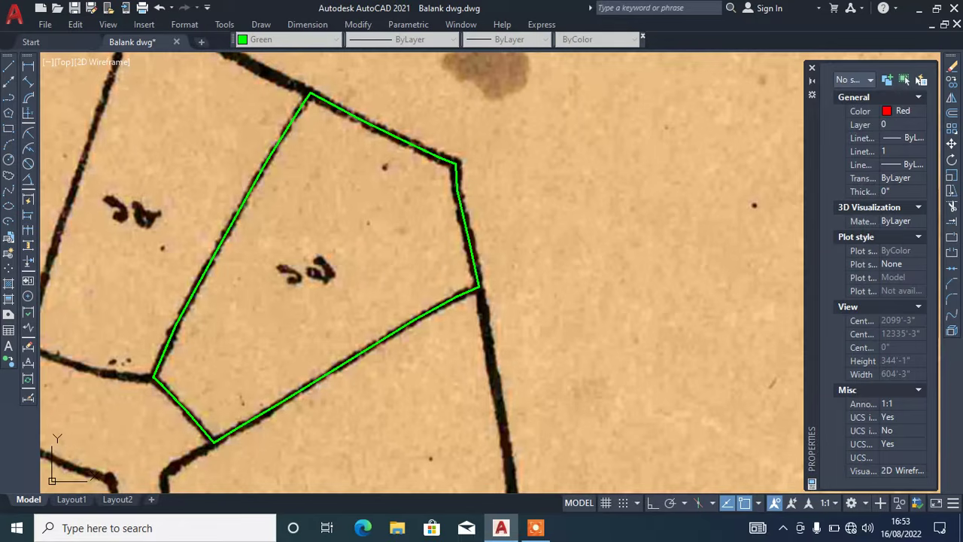
- Open QuickCalc and enter the plot's area in whole square feet, 37281
{"action": "right_click", "coordinate": [481, 147]}
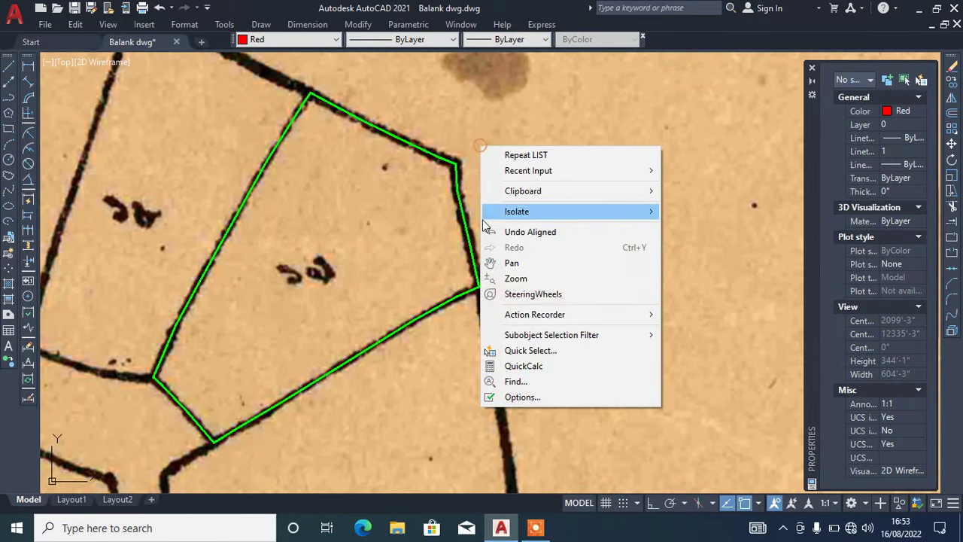
{"action": "left_click", "coordinate": [506, 366]}
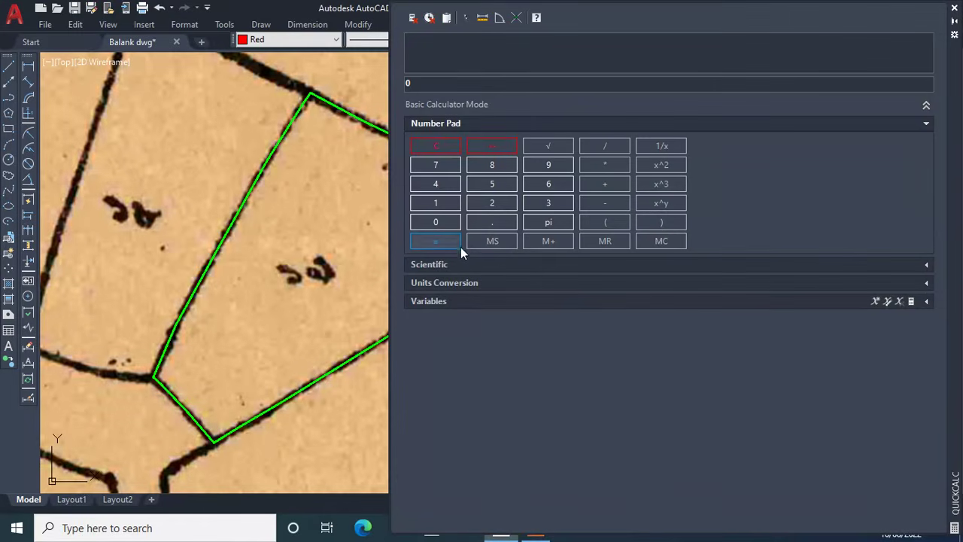
{"action": "left_click", "coordinate": [549, 203]}
{"action": "left_click", "coordinate": [435, 164]}
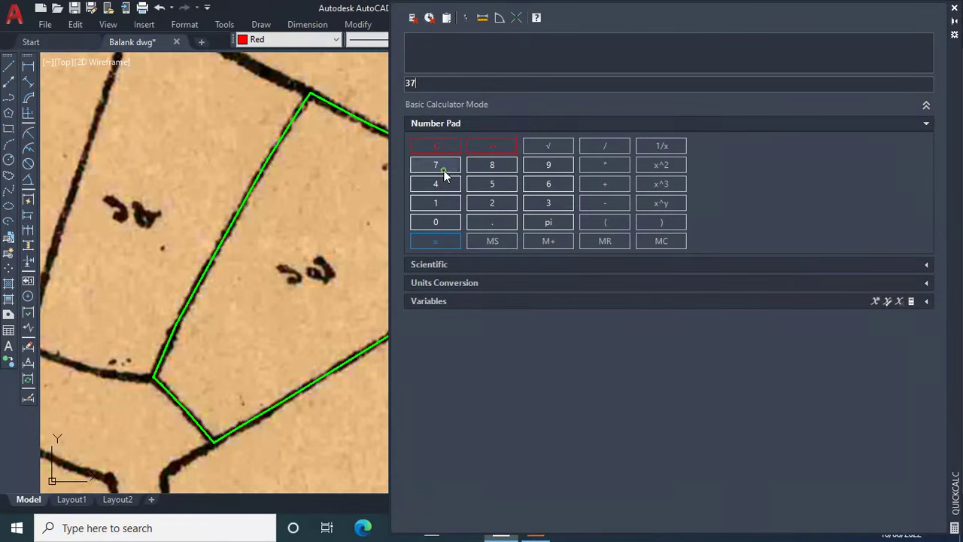
{"action": "left_click", "coordinate": [493, 205]}
{"action": "left_click", "coordinate": [492, 165]}
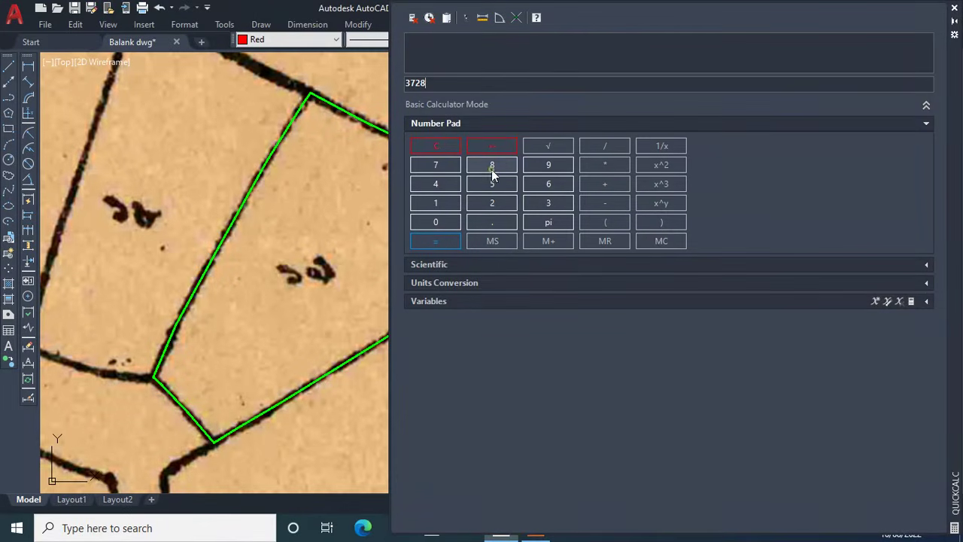
{"action": "left_click", "coordinate": [444, 207]}
- Divide the entered area by 435.6 to convert it to decimals of land and close the calculator
{"action": "left_click", "coordinate": [597, 147]}
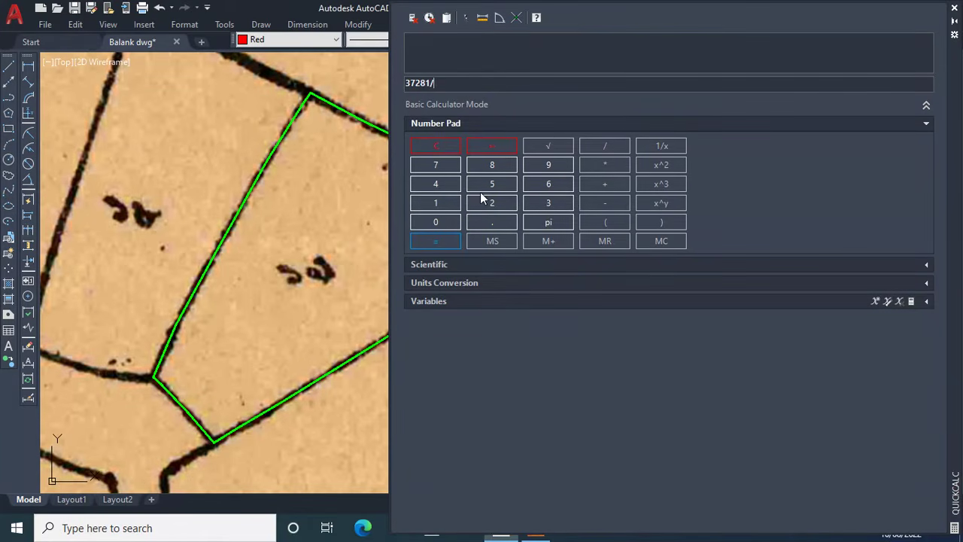
{"action": "left_click", "coordinate": [444, 187]}
{"action": "left_click", "coordinate": [537, 203]}
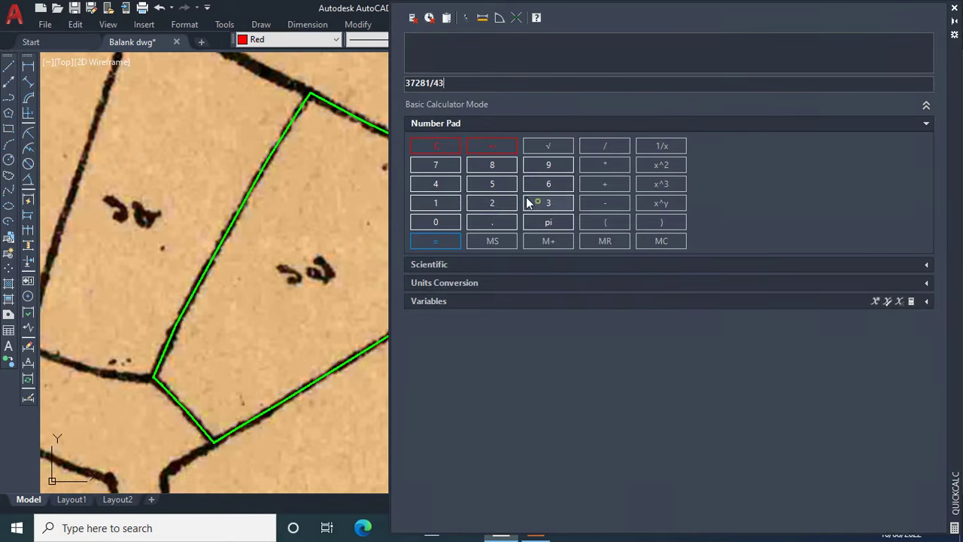
{"action": "left_click", "coordinate": [495, 188]}
{"action": "left_click", "coordinate": [499, 220]}
{"action": "left_click", "coordinate": [545, 187]}
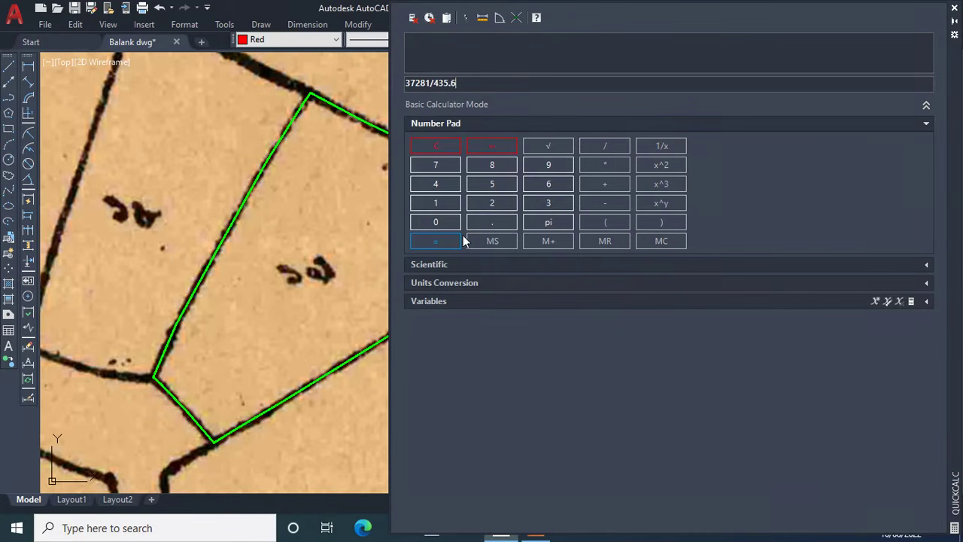
{"action": "left_click", "coordinate": [444, 240]}
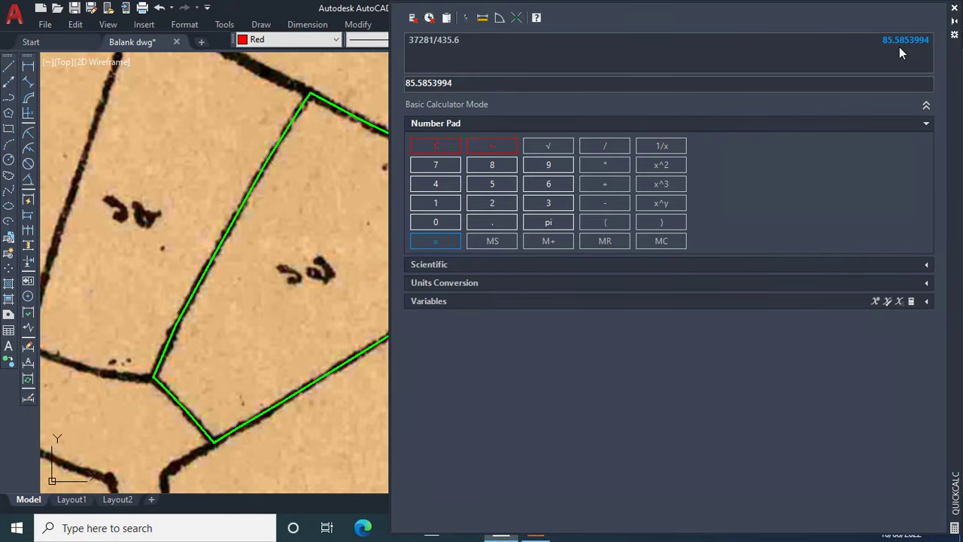
{"action": "left_click", "coordinate": [954, 9]}
- Add an aligned dimension along the plot's long left edge, from its top corner to its lower-left corner, placed outside the boundary
{"action": "scroll", "coordinate": [441, 124], "scroll_direction": "down", "scroll_amount": 1}
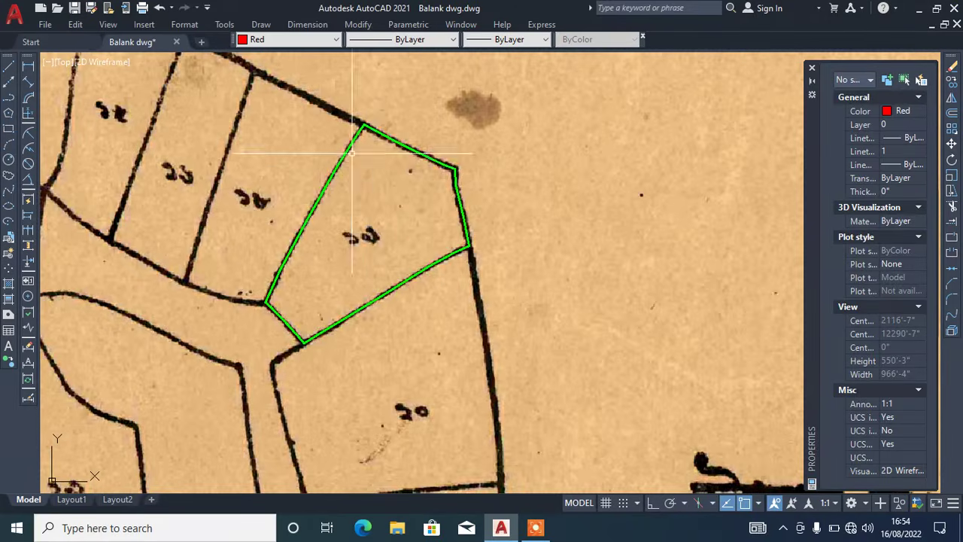
{"action": "scroll", "coordinate": [421, 120], "scroll_direction": "up", "scroll_amount": 2}
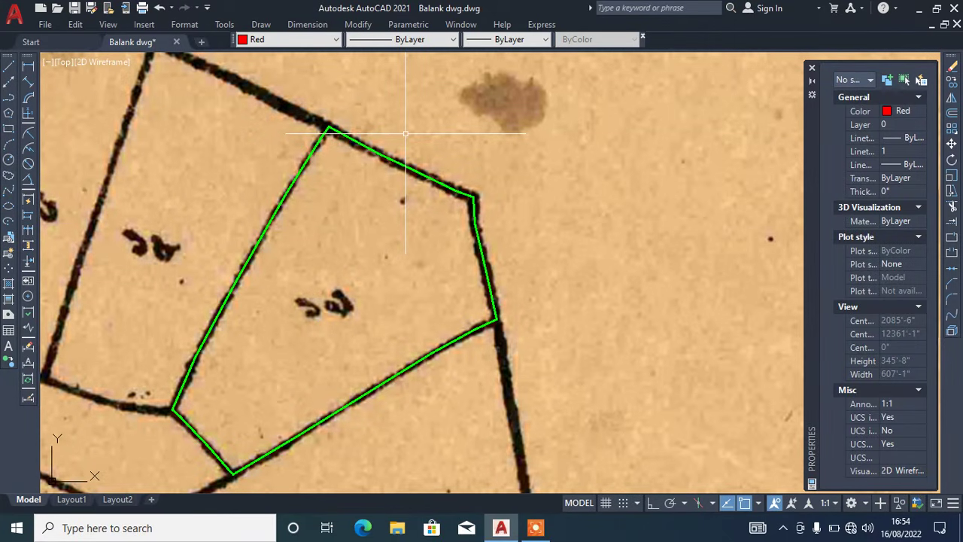
{"action": "scroll", "coordinate": [322, 121], "scroll_direction": "up", "scroll_amount": 4}
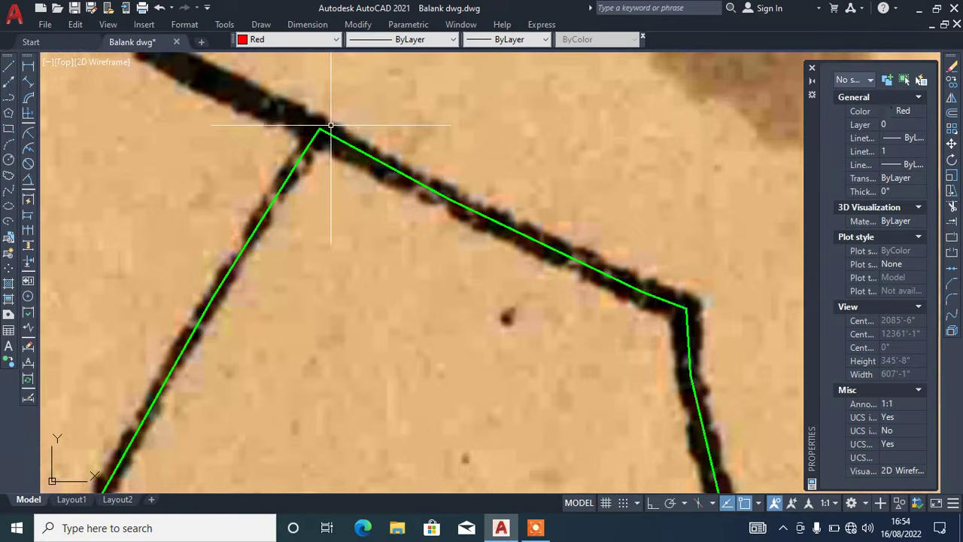
{"action": "scroll", "coordinate": [358, 116], "scroll_direction": "down", "scroll_amount": 4}
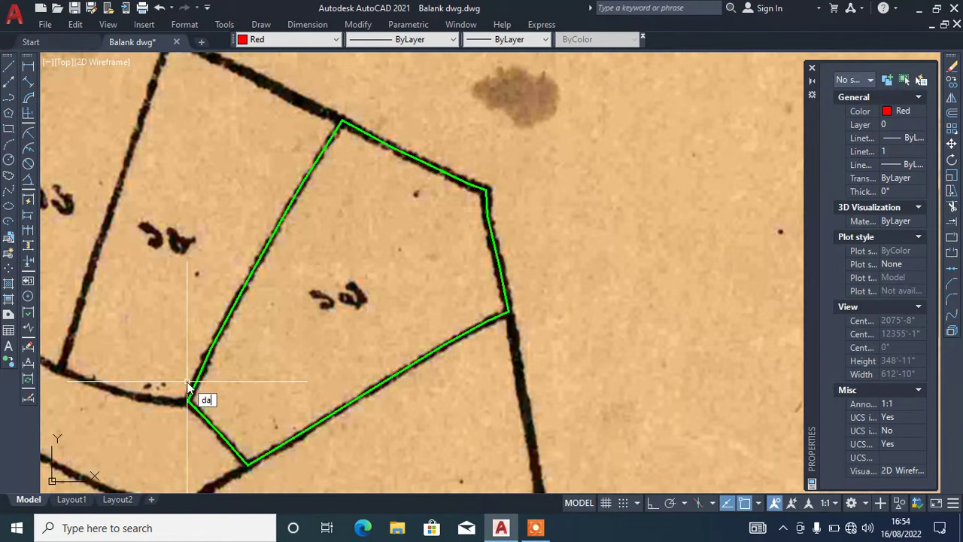
{"action": "type", "text": "l"}
{"action": "key", "text": "Return"}
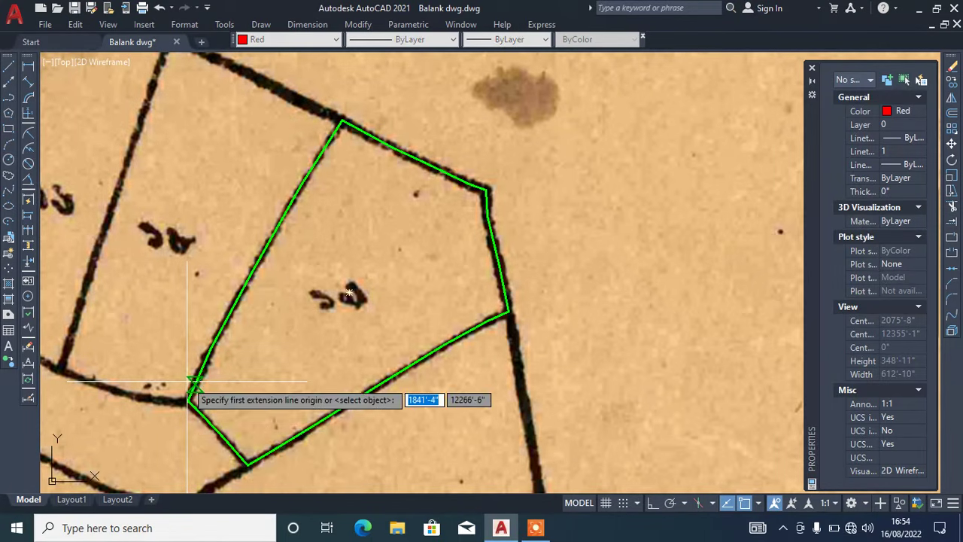
{"action": "scroll", "coordinate": [349, 101], "scroll_direction": "up", "scroll_amount": 4}
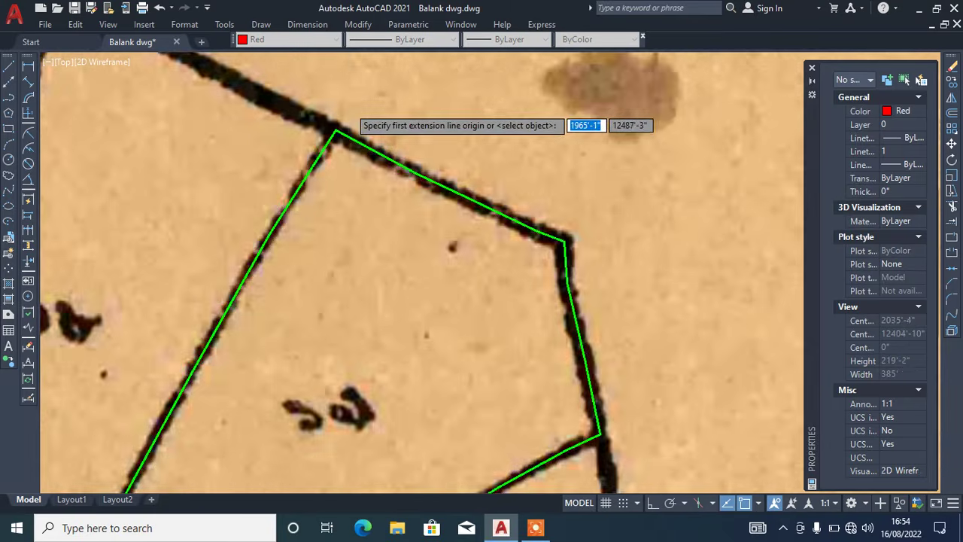
{"action": "left_click", "coordinate": [327, 144]}
{"action": "scroll", "coordinate": [386, 81], "scroll_direction": "down", "scroll_amount": 2}
{"action": "scroll", "coordinate": [386, 82], "scroll_direction": "down", "scroll_amount": 3}
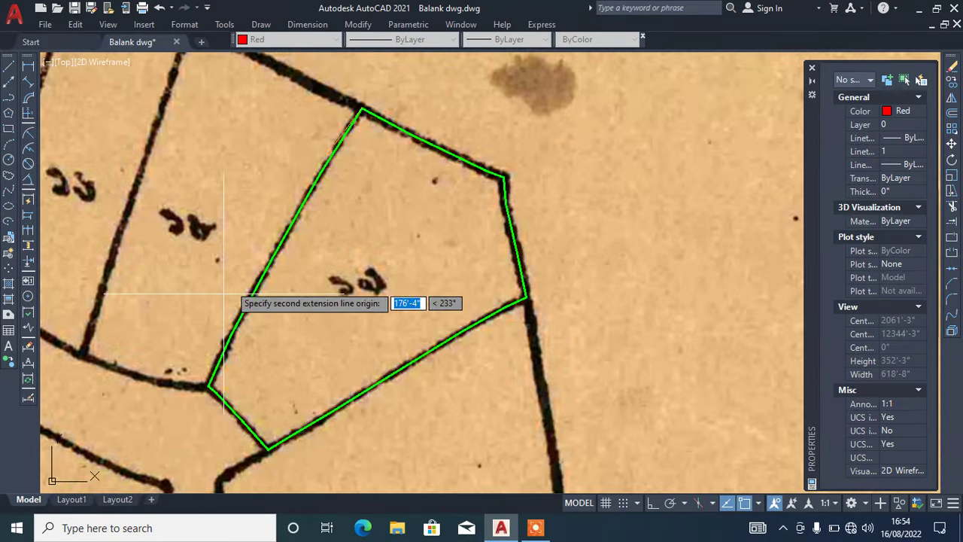
{"action": "scroll", "coordinate": [211, 387], "scroll_direction": "up", "scroll_amount": 5}
{"action": "left_click", "coordinate": [207, 386]}
{"action": "scroll", "coordinate": [207, 386], "scroll_direction": "down", "scroll_amount": 5}
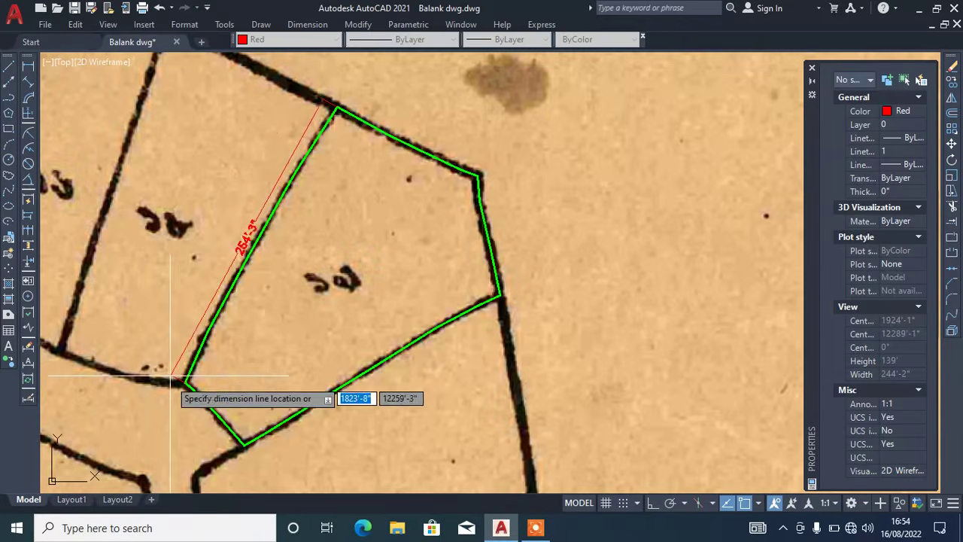
{"action": "left_click", "coordinate": [154, 362]}
- Add an aligned dimension along the plot's upper edge between its top-left and top-right corners, placed outside the boundary
{"action": "scroll", "coordinate": [215, 233], "scroll_direction": "up", "scroll_amount": 4}
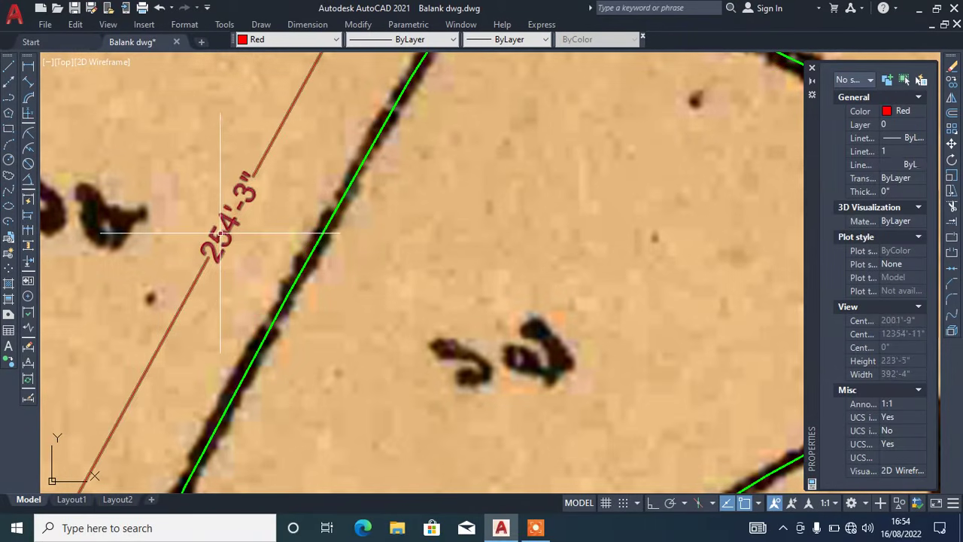
{"action": "scroll", "coordinate": [233, 201], "scroll_direction": "down", "scroll_amount": 4}
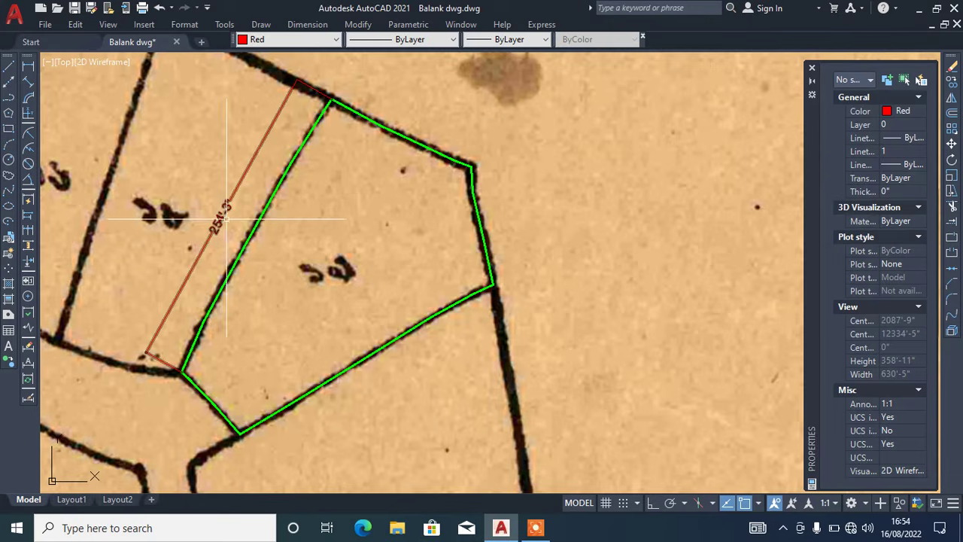
{"action": "scroll", "coordinate": [240, 203], "scroll_direction": "up", "scroll_amount": 2}
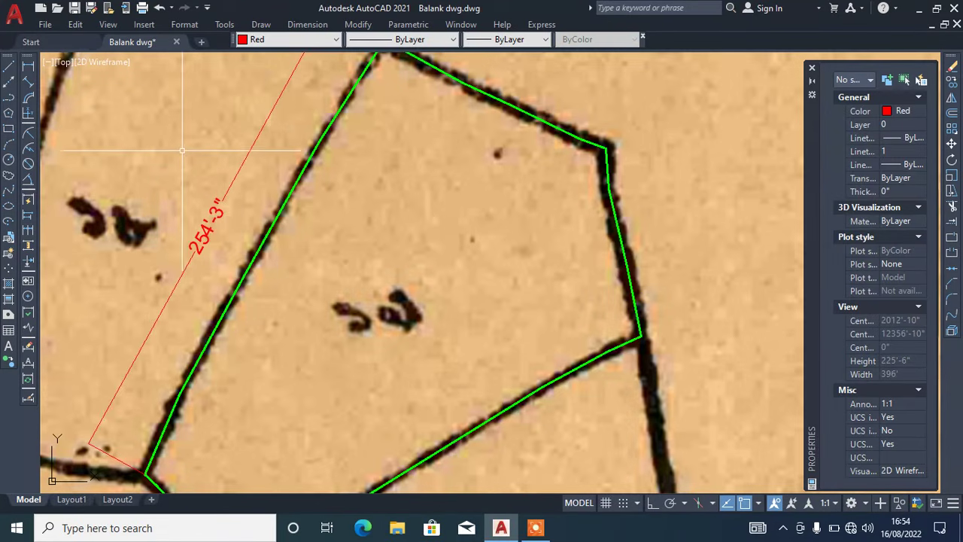
{"action": "type", "text": "l"}
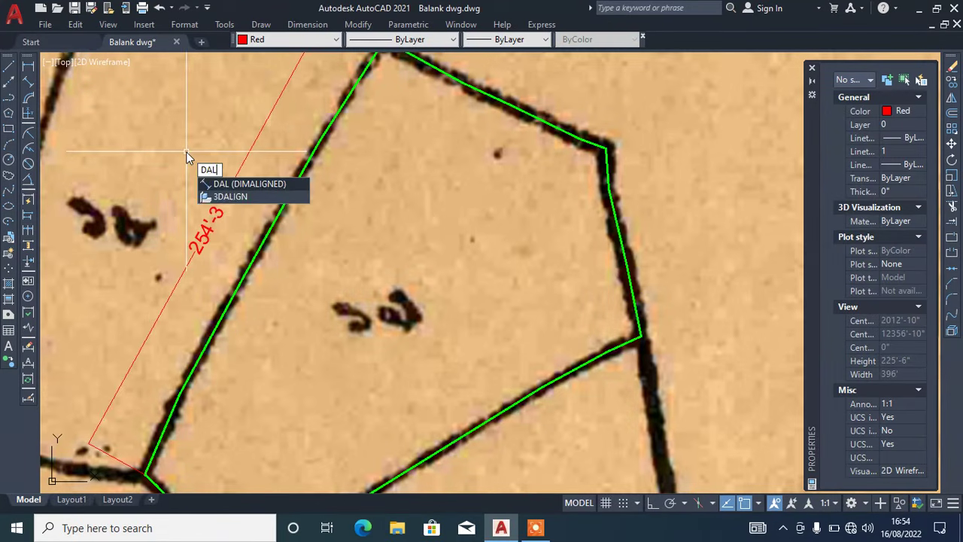
{"action": "key", "text": "Return"}
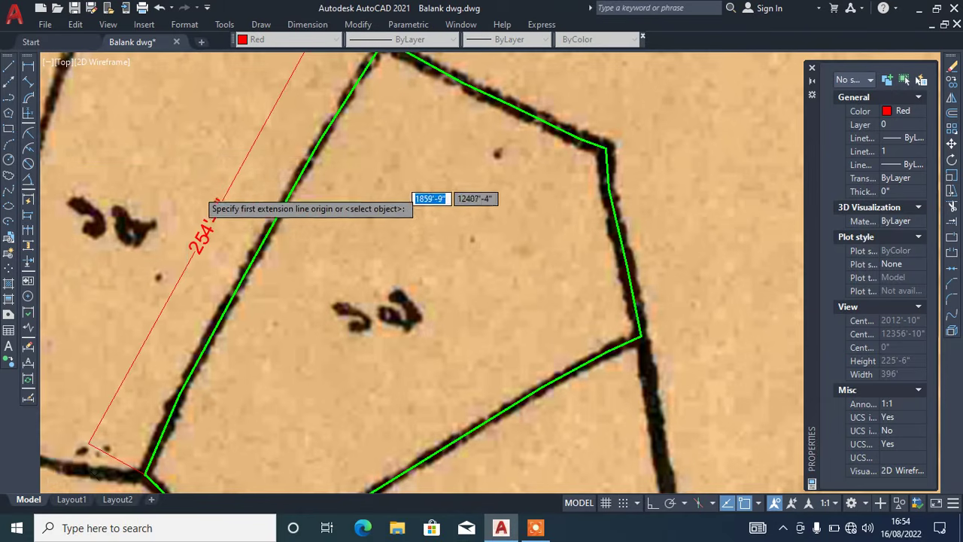
{"action": "scroll", "coordinate": [204, 211], "scroll_direction": "down", "scroll_amount": 4}
{"action": "scroll", "coordinate": [283, 128], "scroll_direction": "up", "scroll_amount": 6}
{"action": "left_click", "coordinate": [252, 158]}
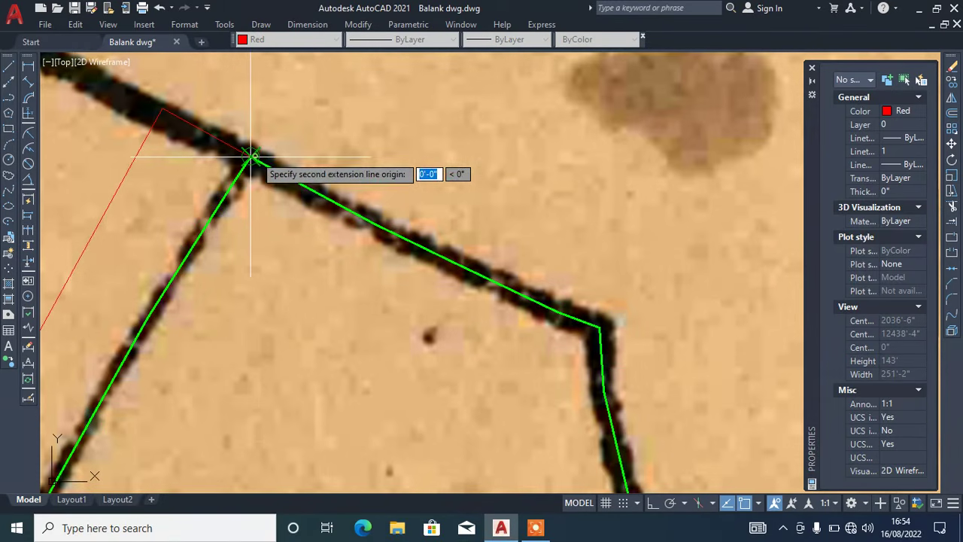
{"action": "left_click", "coordinate": [601, 326]}
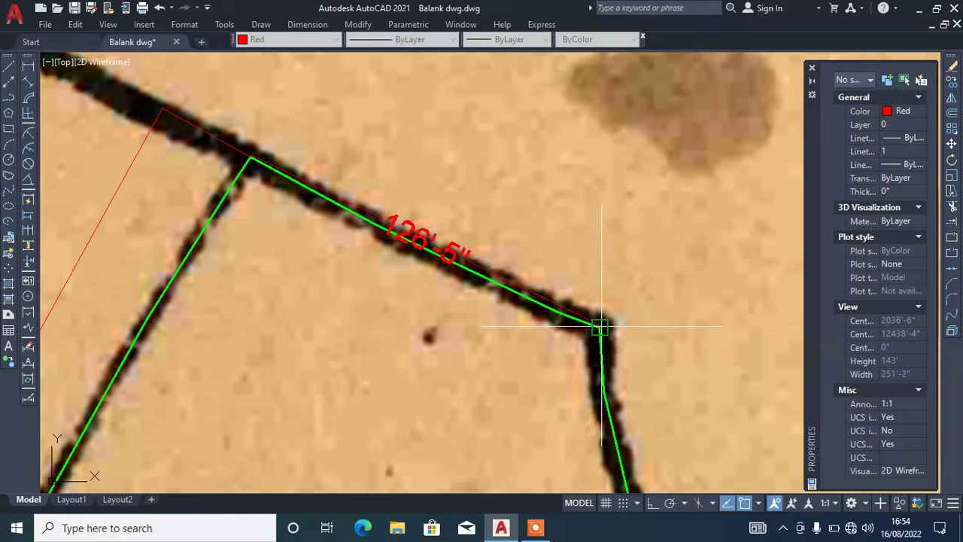
{"action": "left_click", "coordinate": [636, 285]}
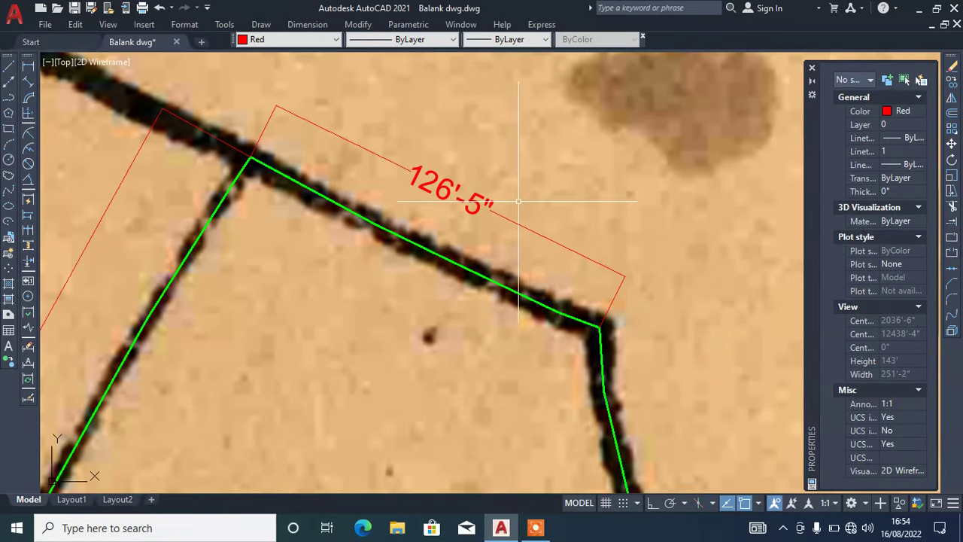
{"action": "scroll", "coordinate": [535, 197], "scroll_direction": "down", "scroll_amount": 4}
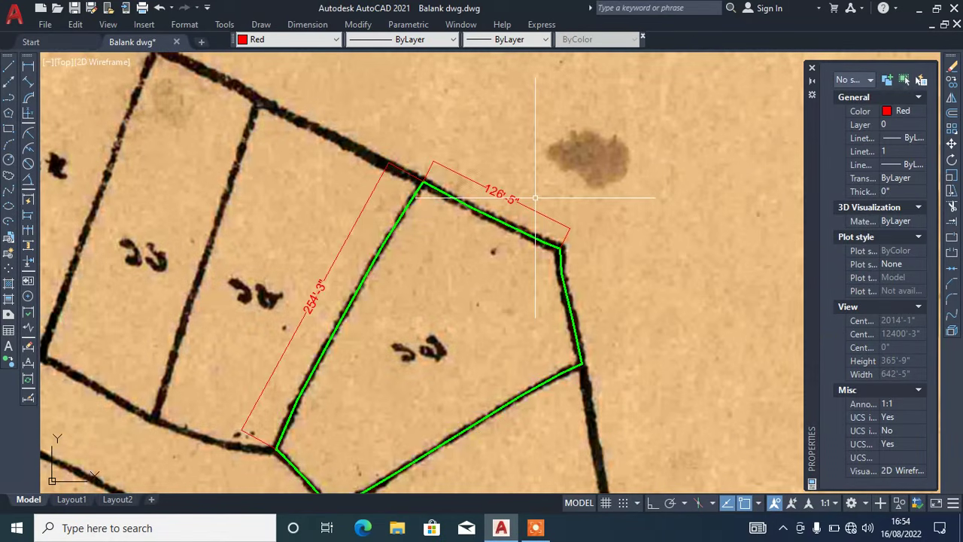
{"action": "scroll", "coordinate": [452, 177], "scroll_direction": "down", "scroll_amount": 2}
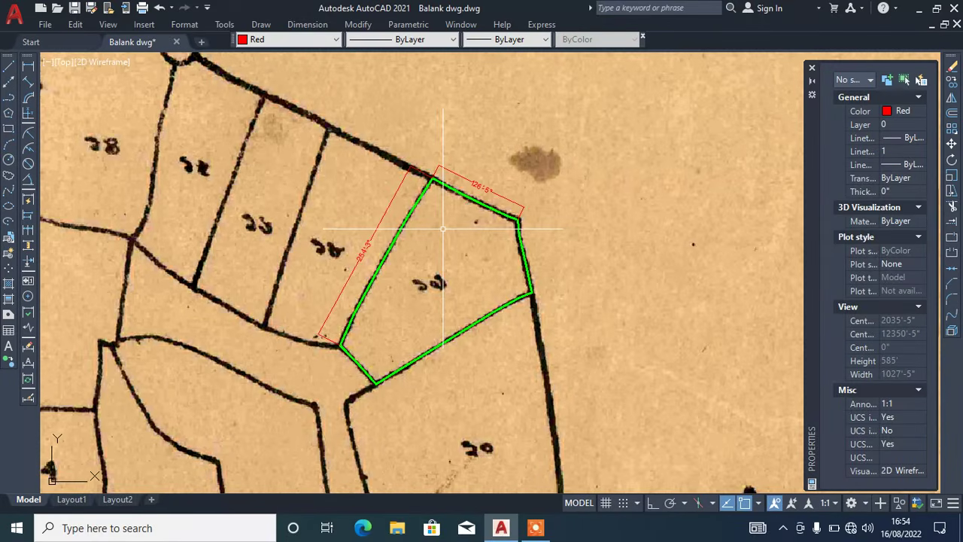
{"action": "scroll", "coordinate": [462, 238], "scroll_direction": "up", "scroll_amount": 2}
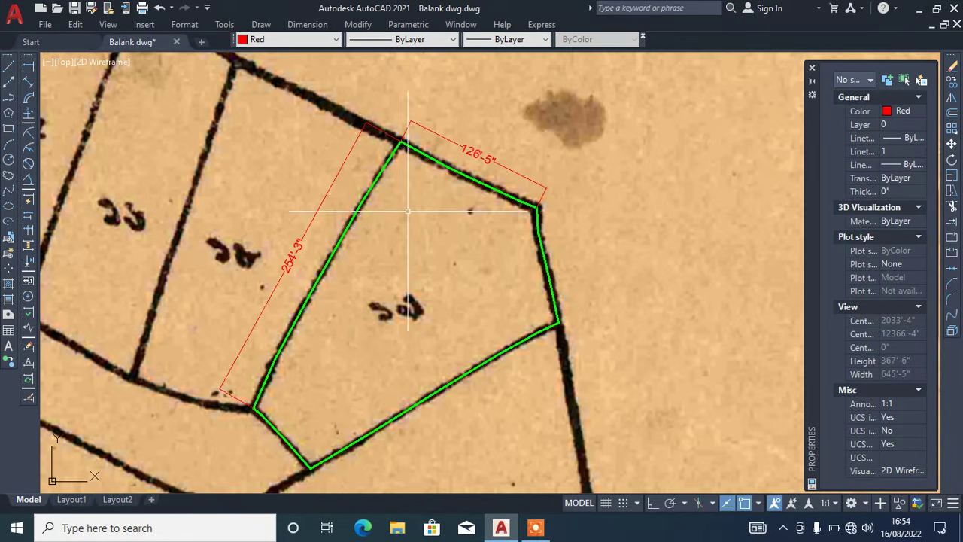
{"action": "left_click", "coordinate": [536, 525]}
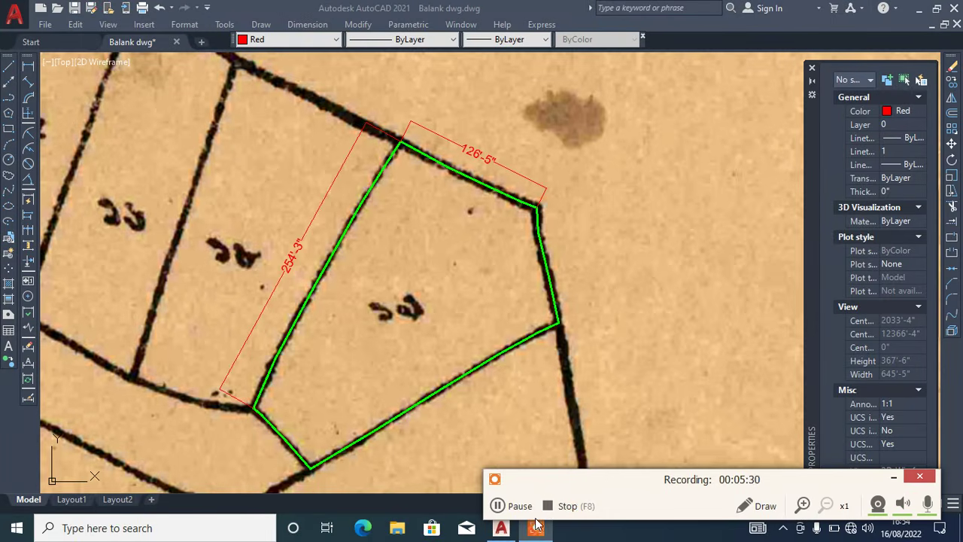